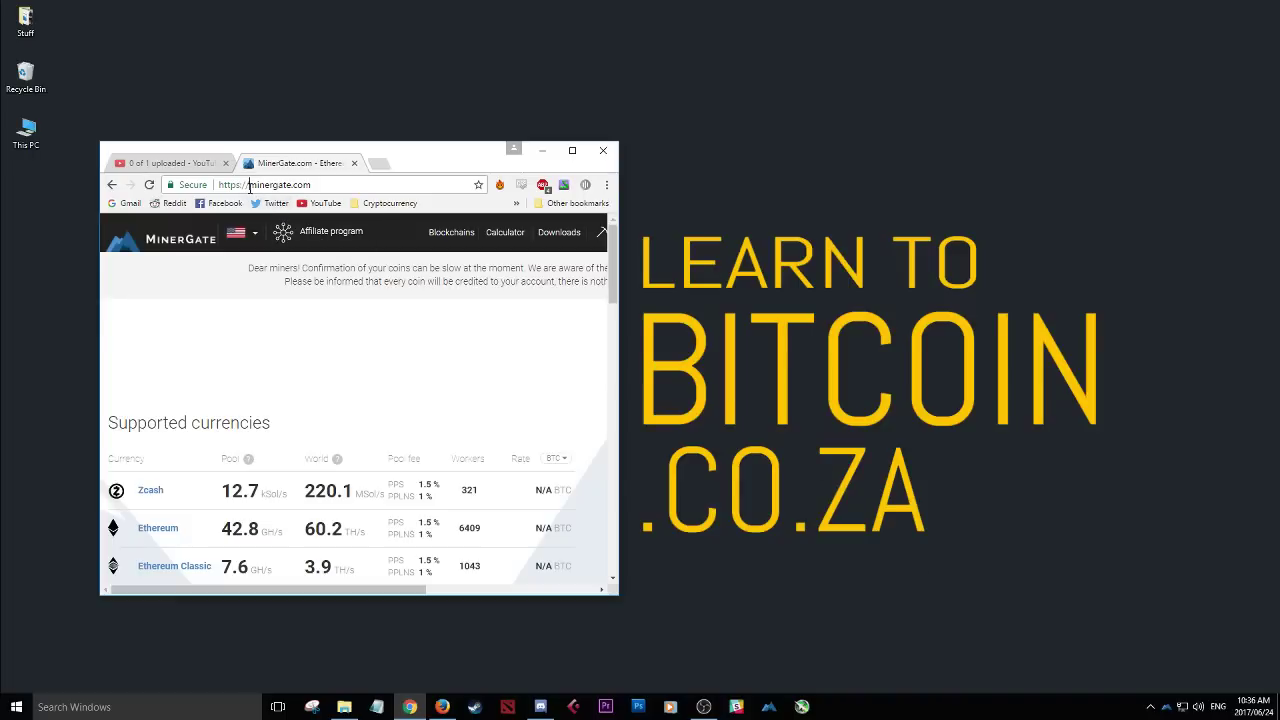
Maximize the browser window showing minergate.com and look over the home page's currency list, chat and top users
{"action": "left_click_drag", "start_coordinate": [253, 185], "coordinate": [307, 187]}
{"action": "left_click", "coordinate": [566, 153]}
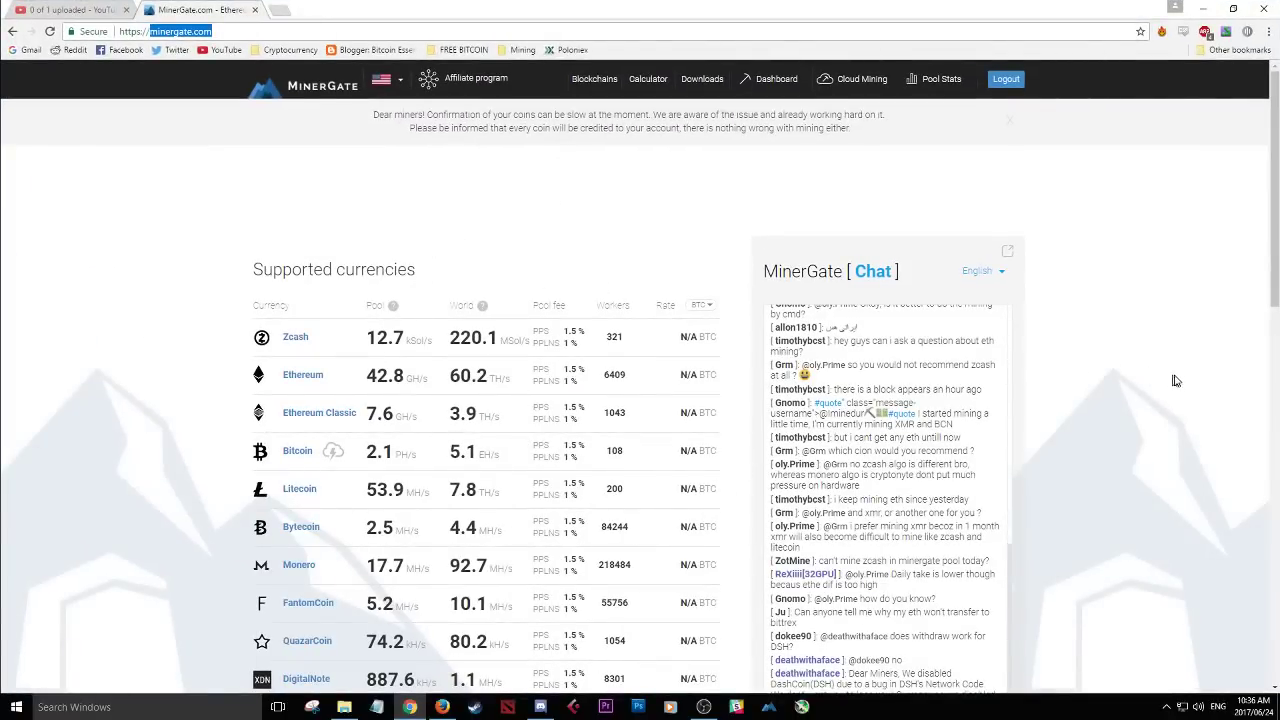
{"action": "scroll", "coordinate": [1177, 381], "scroll_direction": "down", "scroll_amount": 1}
{"action": "scroll", "coordinate": [1177, 381], "scroll_direction": "down", "scroll_amount": 1}
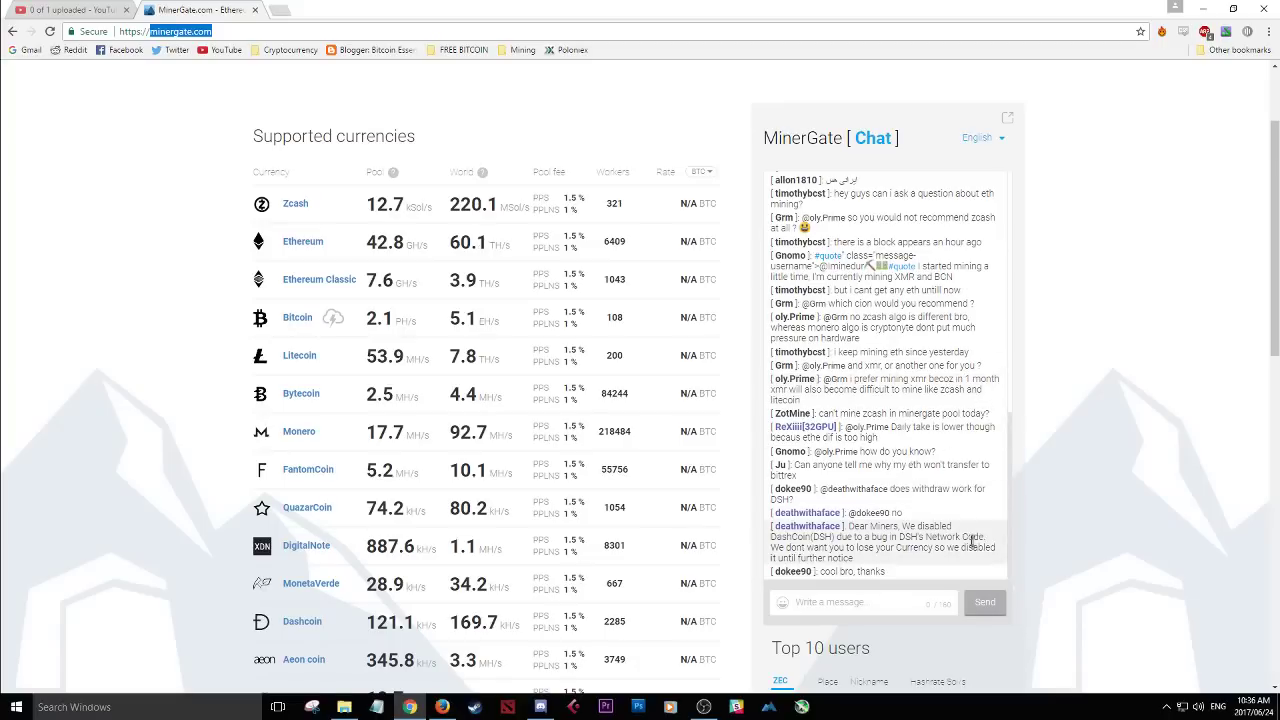
{"action": "scroll", "coordinate": [1183, 531], "scroll_direction": "down", "scroll_amount": 3}
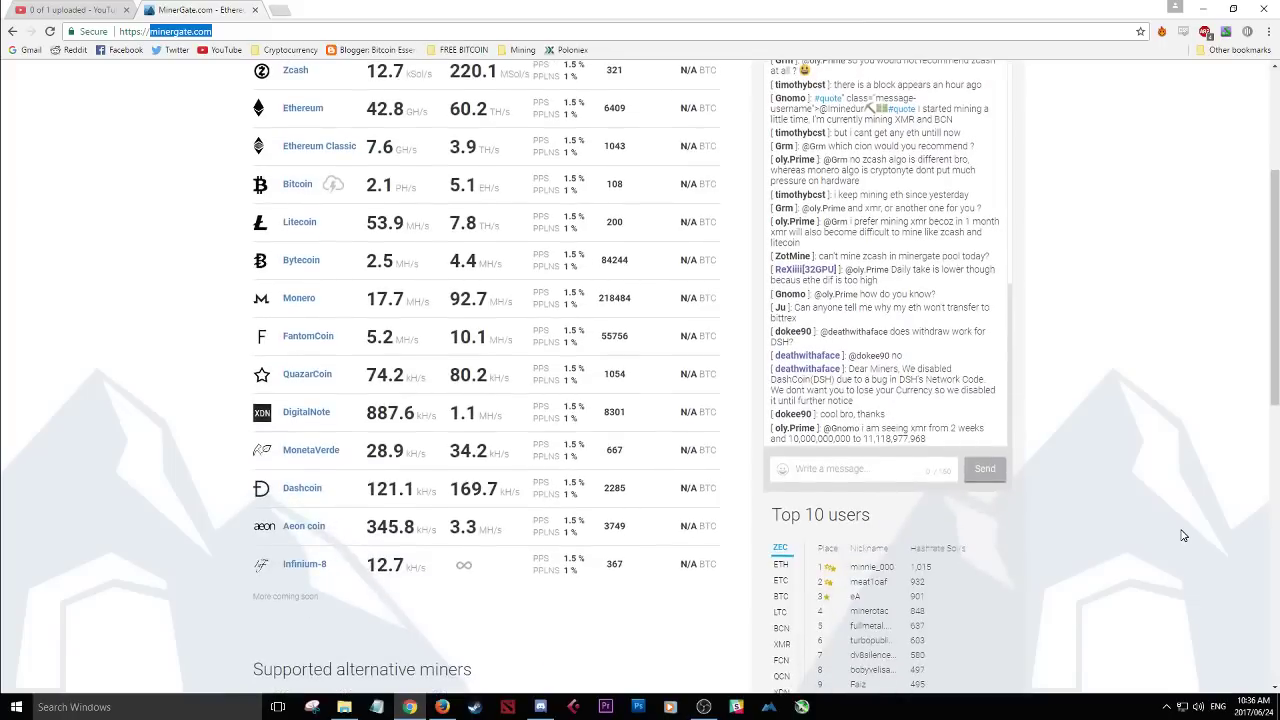
{"action": "scroll", "coordinate": [1183, 531], "scroll_direction": "up", "scroll_amount": 3}
Examine the supported currencies table from Zcash to Infinium-8, highlighting its heading and Ethereum's world hash rate
{"action": "left_click_drag", "start_coordinate": [250, 140], "coordinate": [420, 131]}
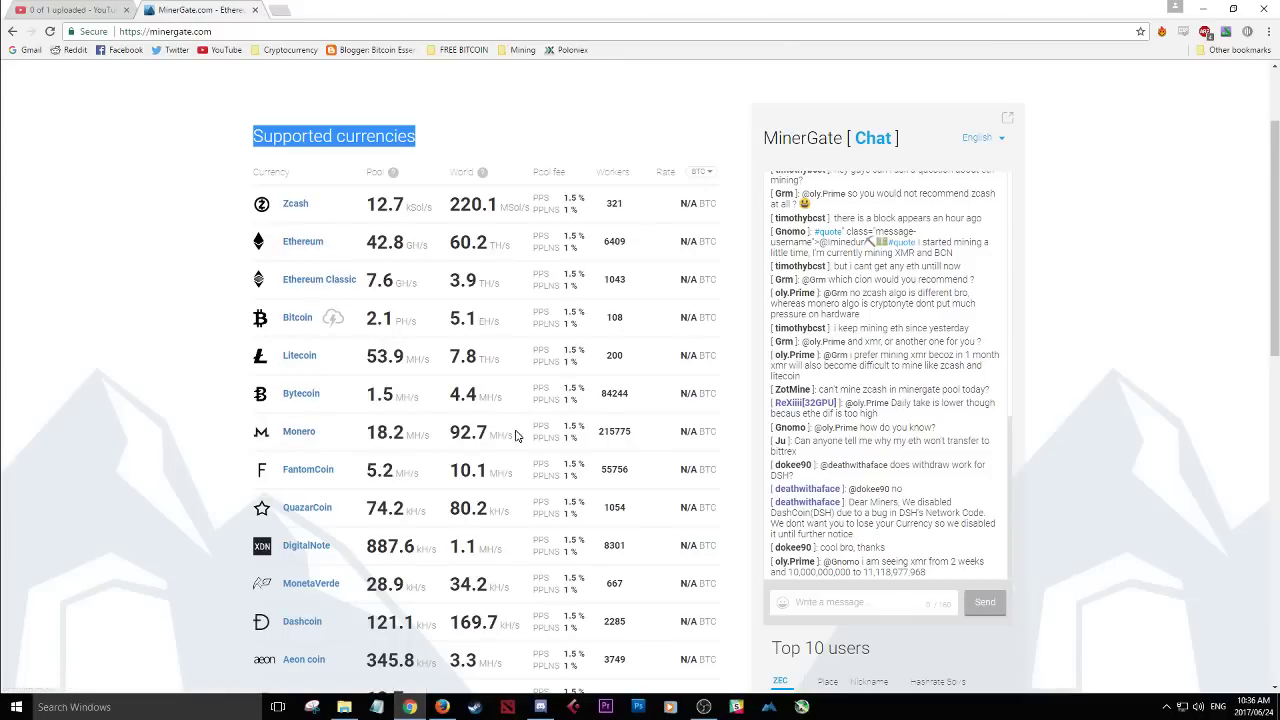
{"action": "scroll", "coordinate": [229, 506], "scroll_direction": "down", "scroll_amount": 2}
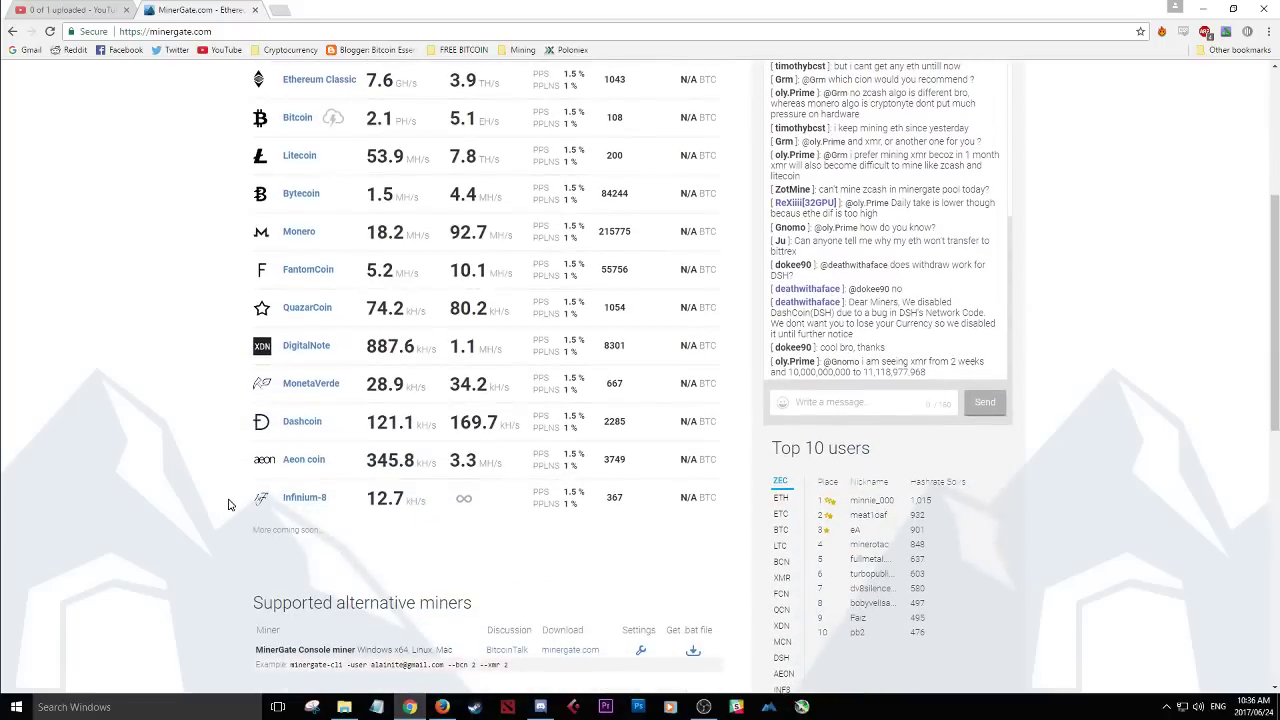
{"action": "scroll", "coordinate": [228, 504], "scroll_direction": "down", "scroll_amount": 2}
{"action": "scroll", "coordinate": [229, 495], "scroll_direction": "up", "scroll_amount": 2}
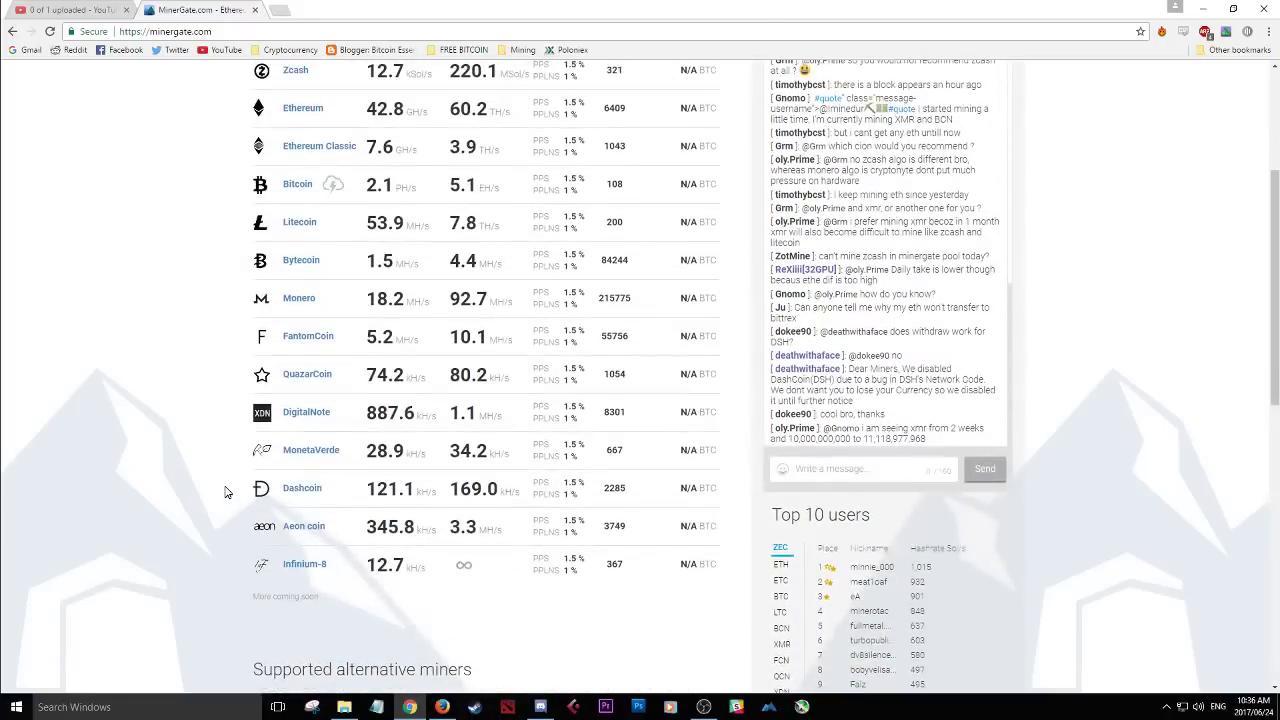
{"action": "scroll", "coordinate": [226, 492], "scroll_direction": "up", "scroll_amount": 1}
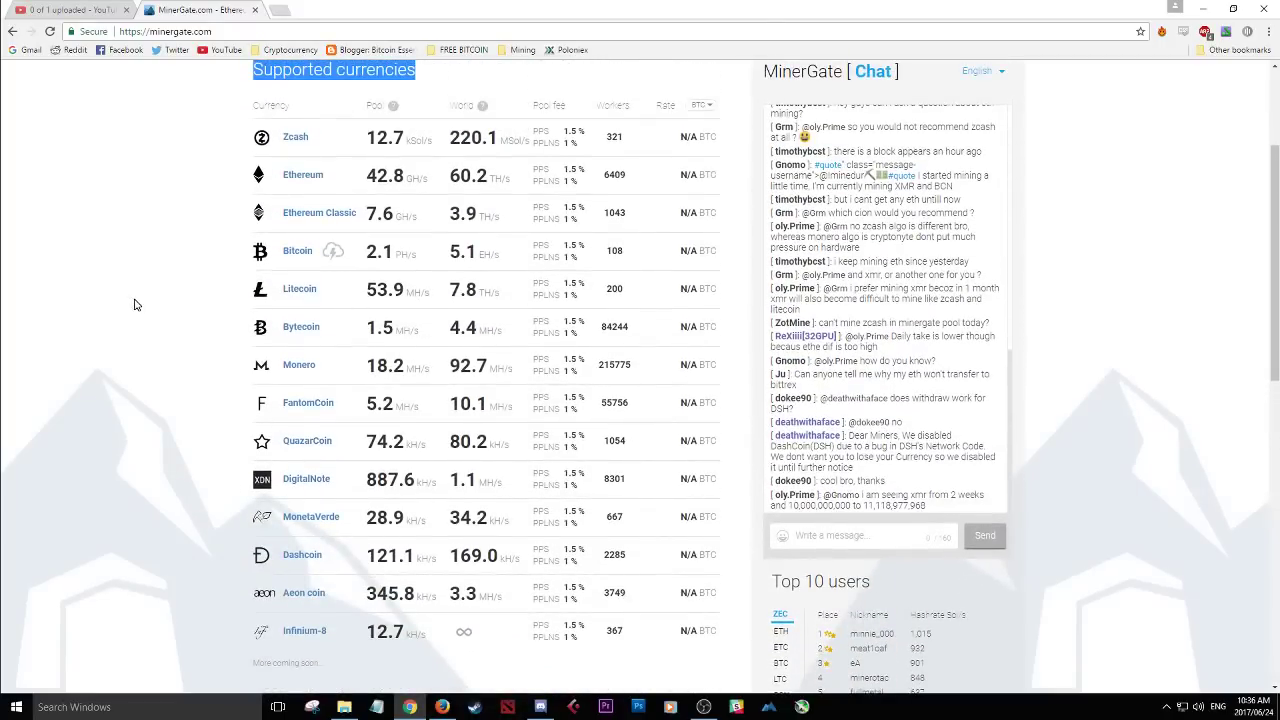
{"action": "scroll", "coordinate": [136, 304], "scroll_direction": "up", "scroll_amount": 1}
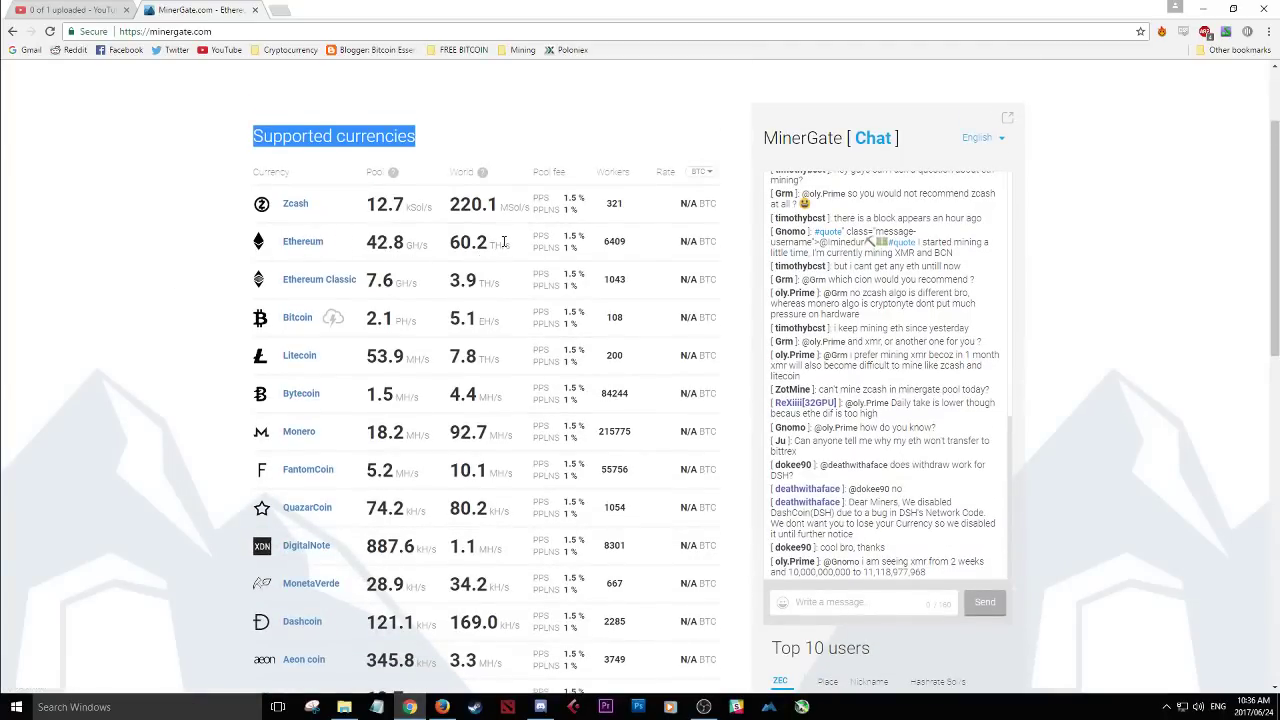
{"action": "left_click_drag", "start_coordinate": [492, 242], "coordinate": [447, 246]}
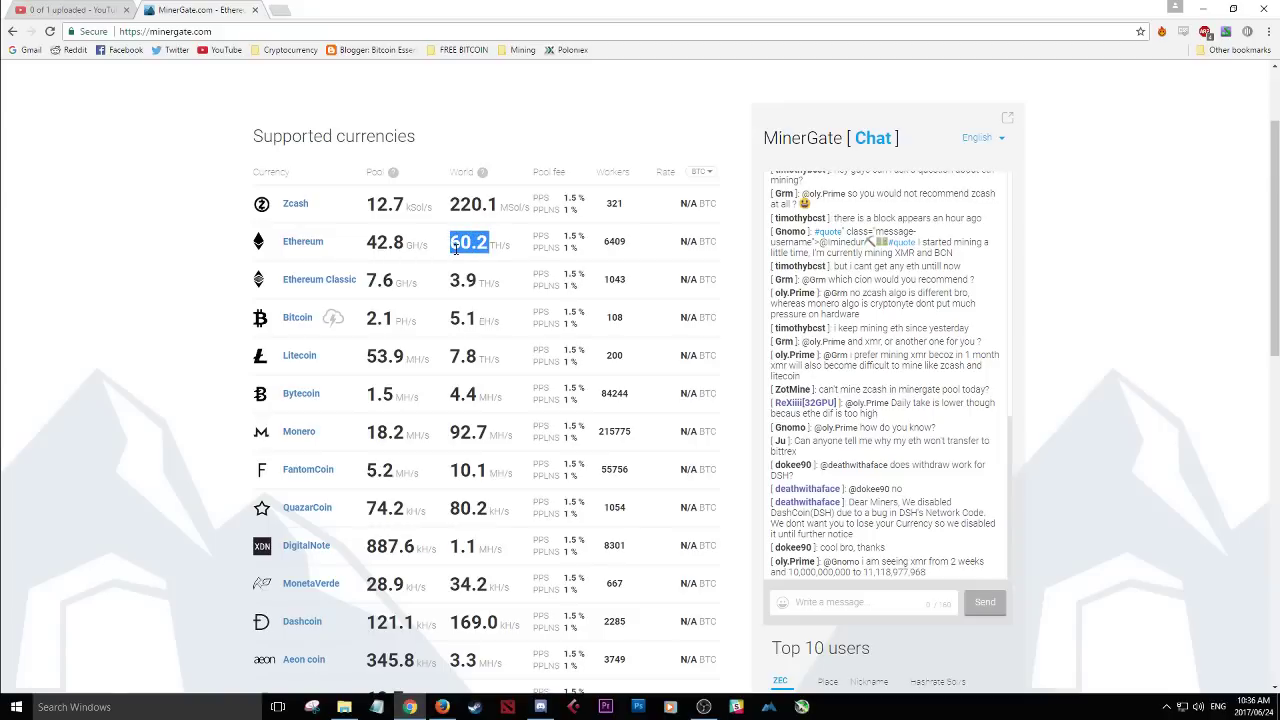
{"action": "scroll", "coordinate": [457, 255], "scroll_direction": "up", "scroll_amount": 2}
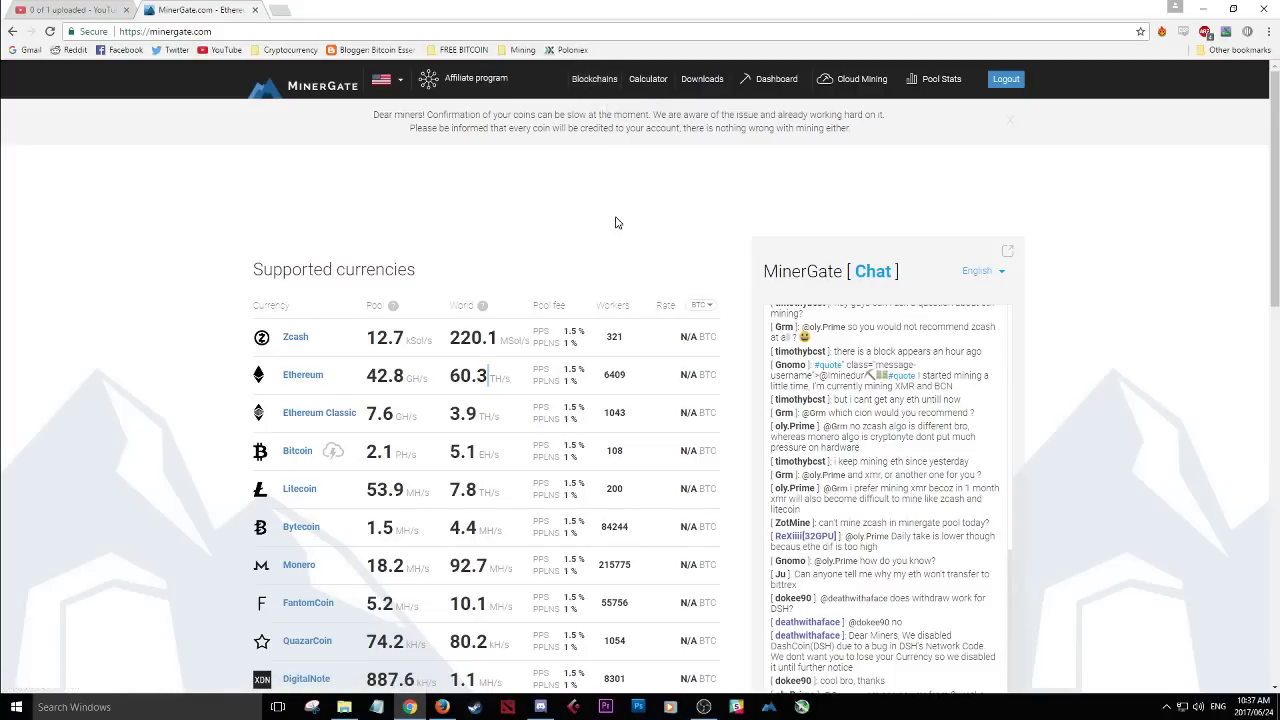
Open the MinerGate downloads page and review the GUI miner versions for Windows, Mac, Ubuntu and Fedora
{"action": "left_click", "coordinate": [695, 80]}
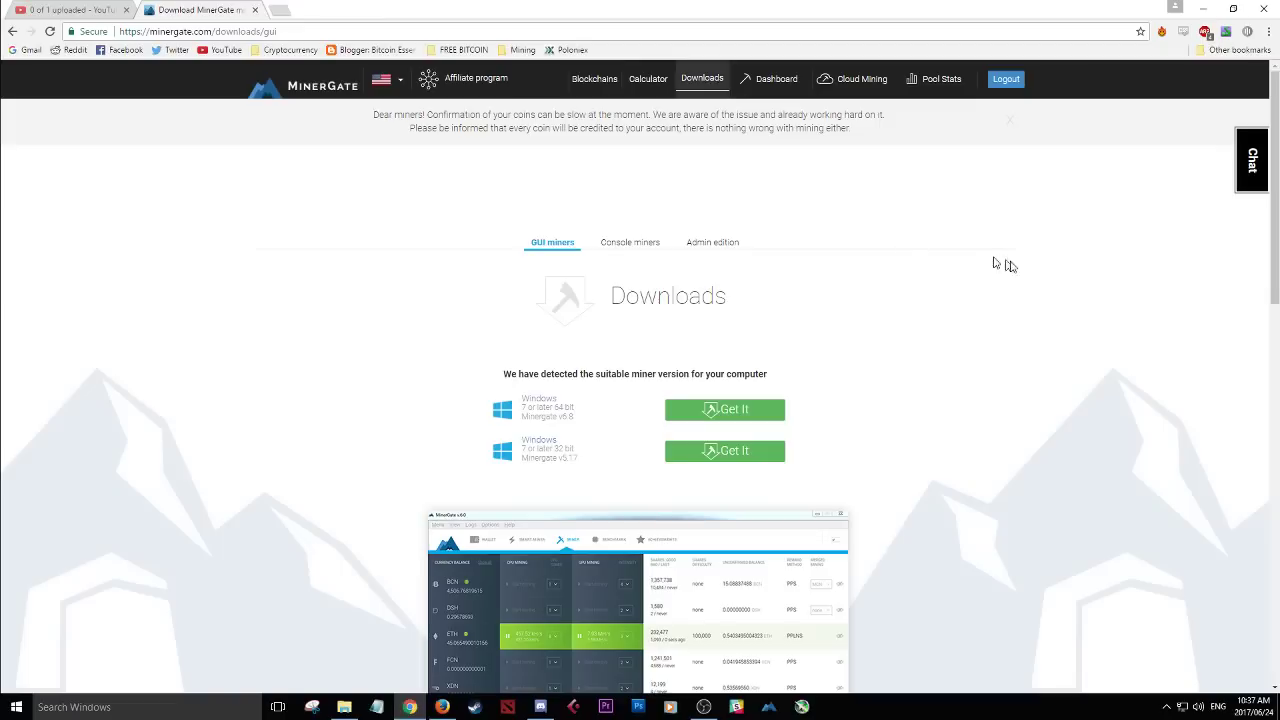
{"action": "scroll", "coordinate": [1012, 267], "scroll_direction": "down", "scroll_amount": 2}
{"action": "scroll", "coordinate": [1019, 269], "scroll_direction": "down", "scroll_amount": 1}
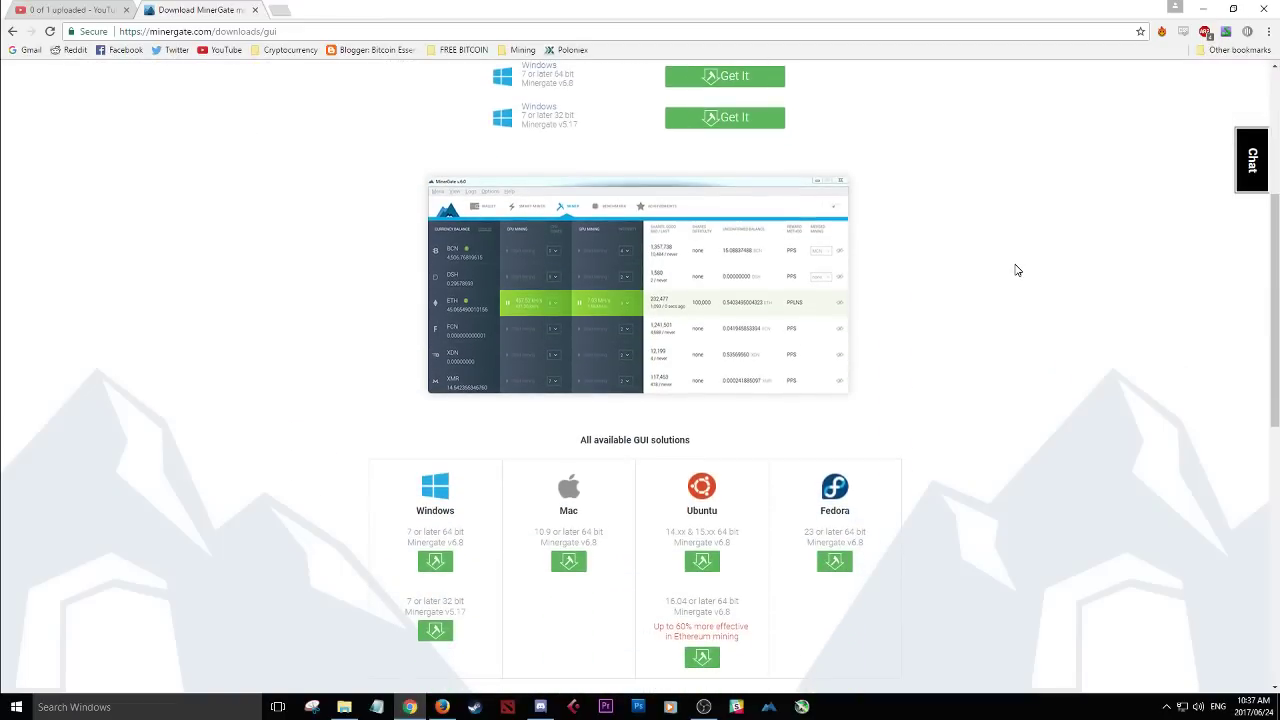
{"action": "scroll", "coordinate": [1017, 270], "scroll_direction": "up", "scroll_amount": 3}
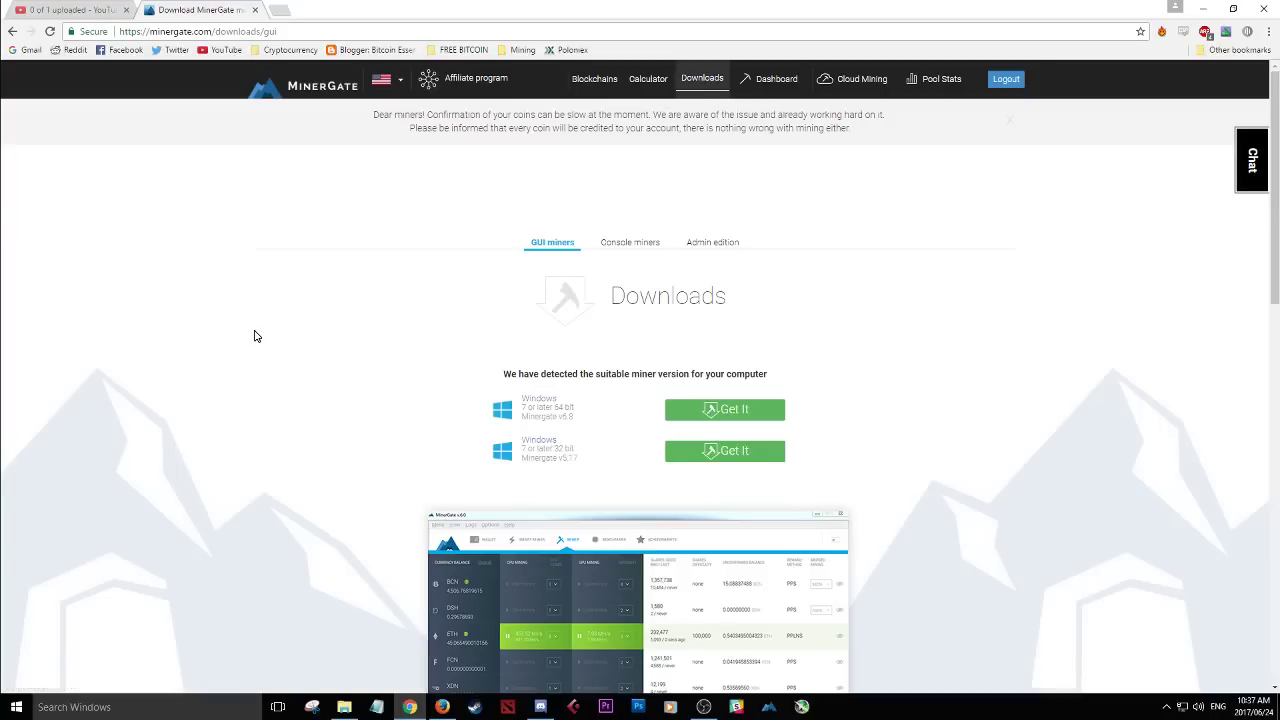
{"action": "scroll", "coordinate": [300, 340], "scroll_direction": "down", "scroll_amount": 3}
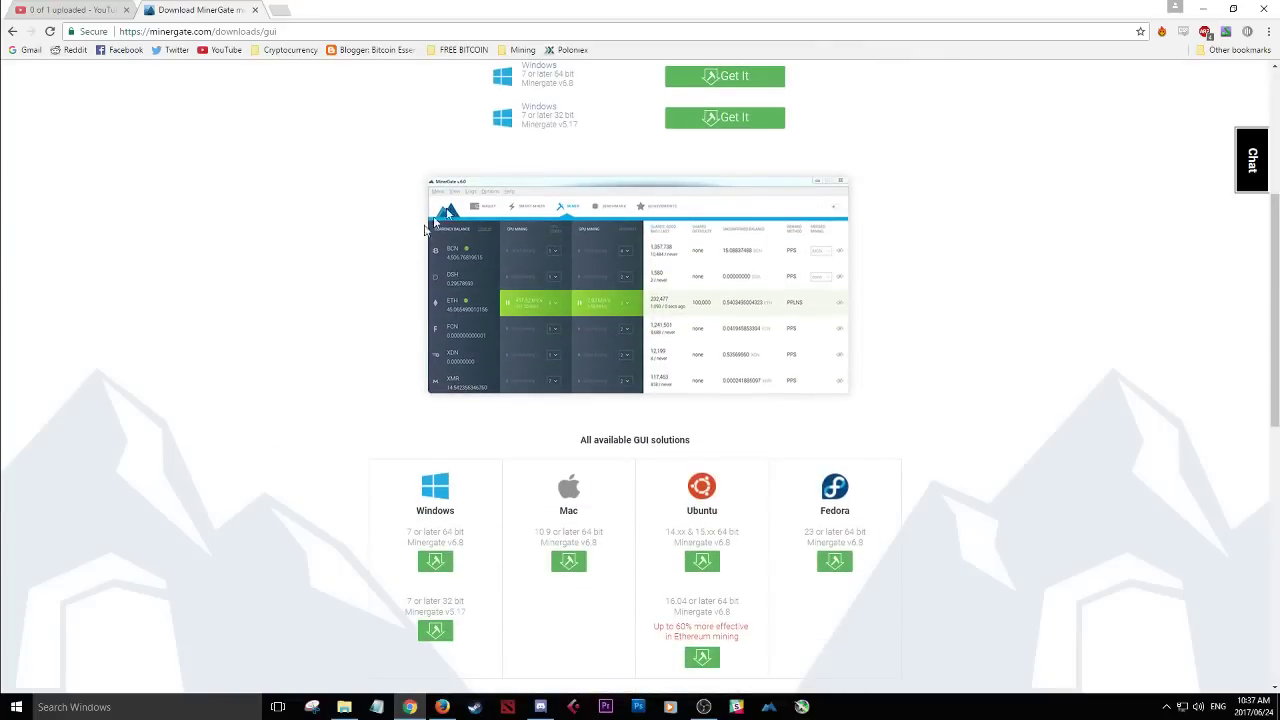
{"action": "scroll", "coordinate": [310, 308], "scroll_direction": "down", "scroll_amount": 3}
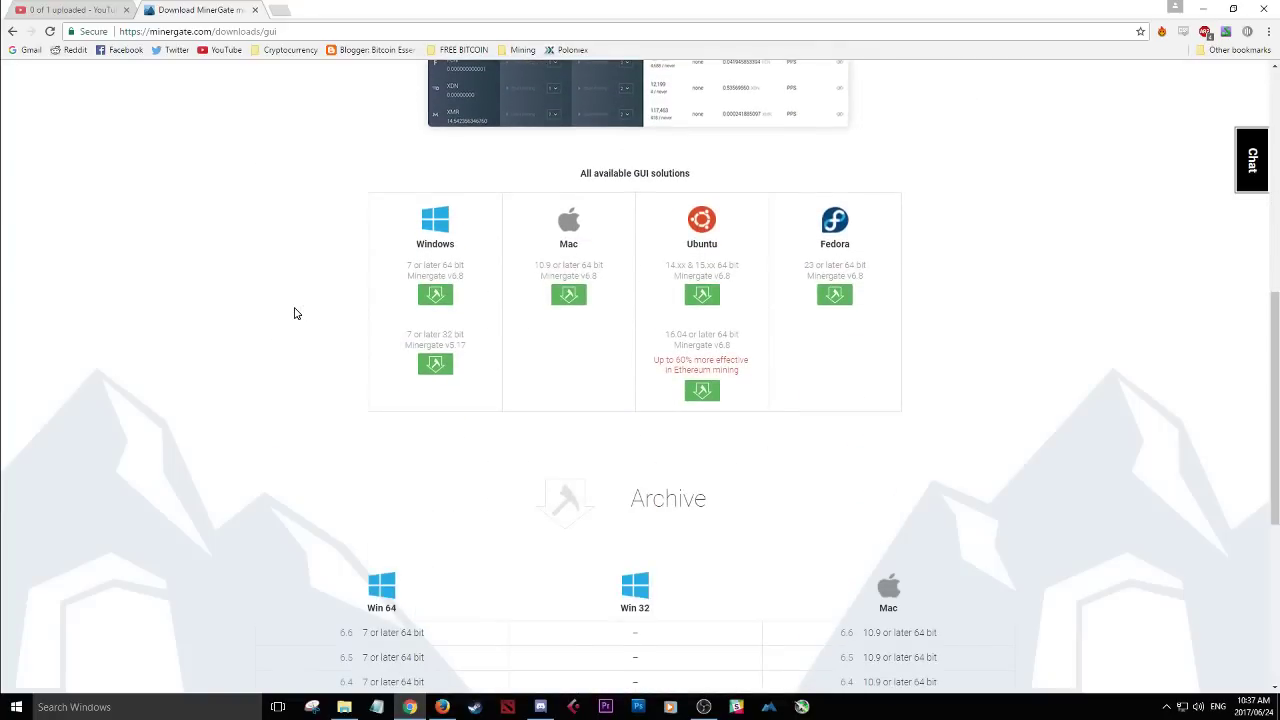
Switch to the MinerGate desktop miner running in the background and minimize the browser window
{"action": "left_click", "coordinate": [1166, 703]}
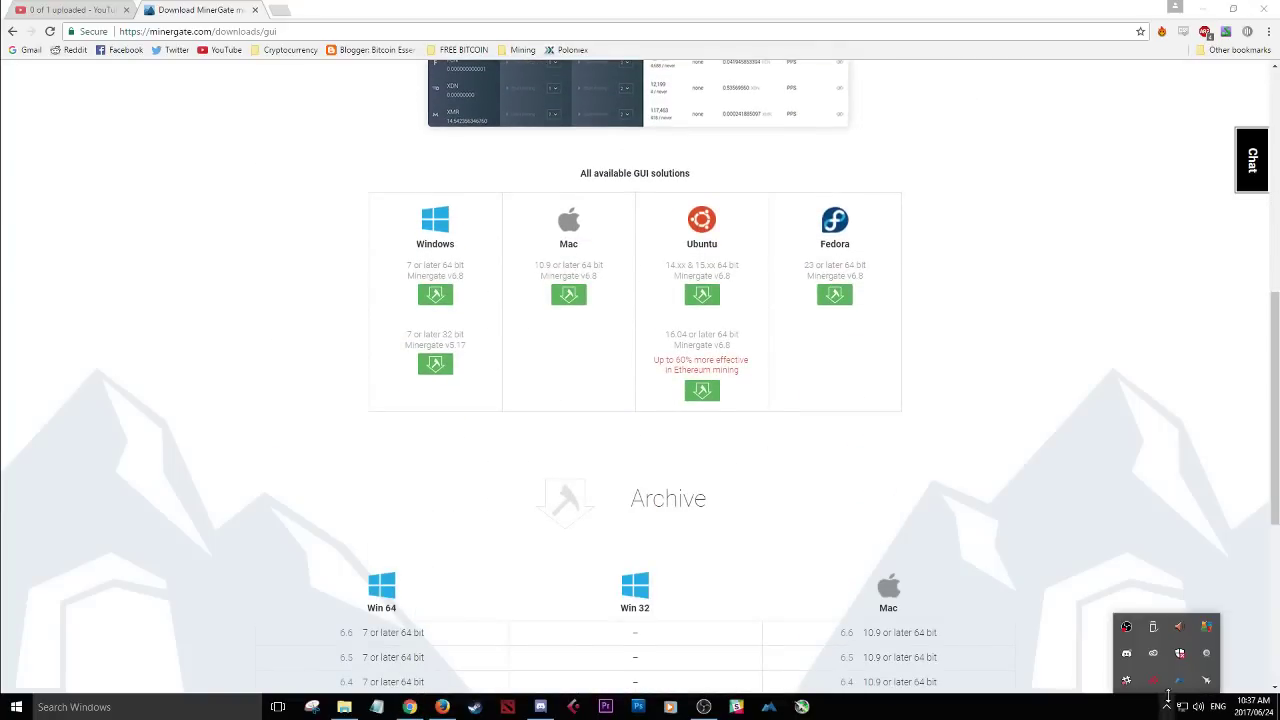
{"action": "left_click", "coordinate": [1177, 684]}
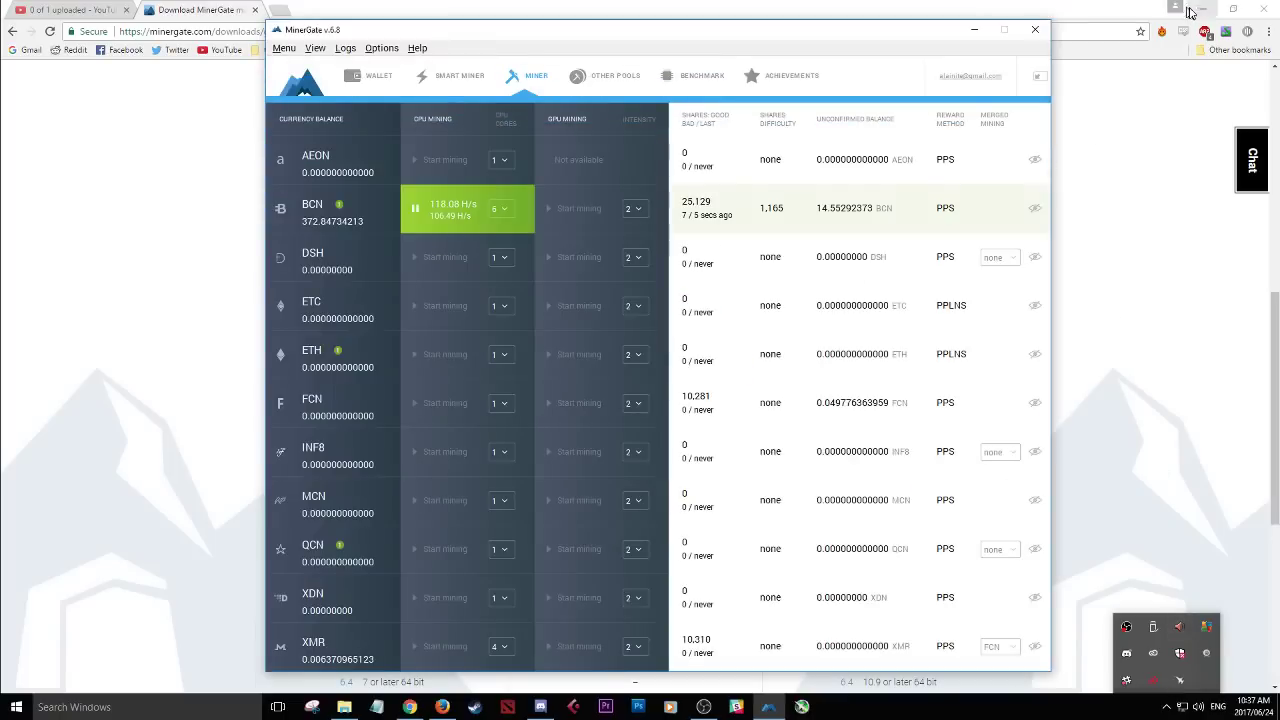
{"action": "left_click", "coordinate": [1192, 10]}
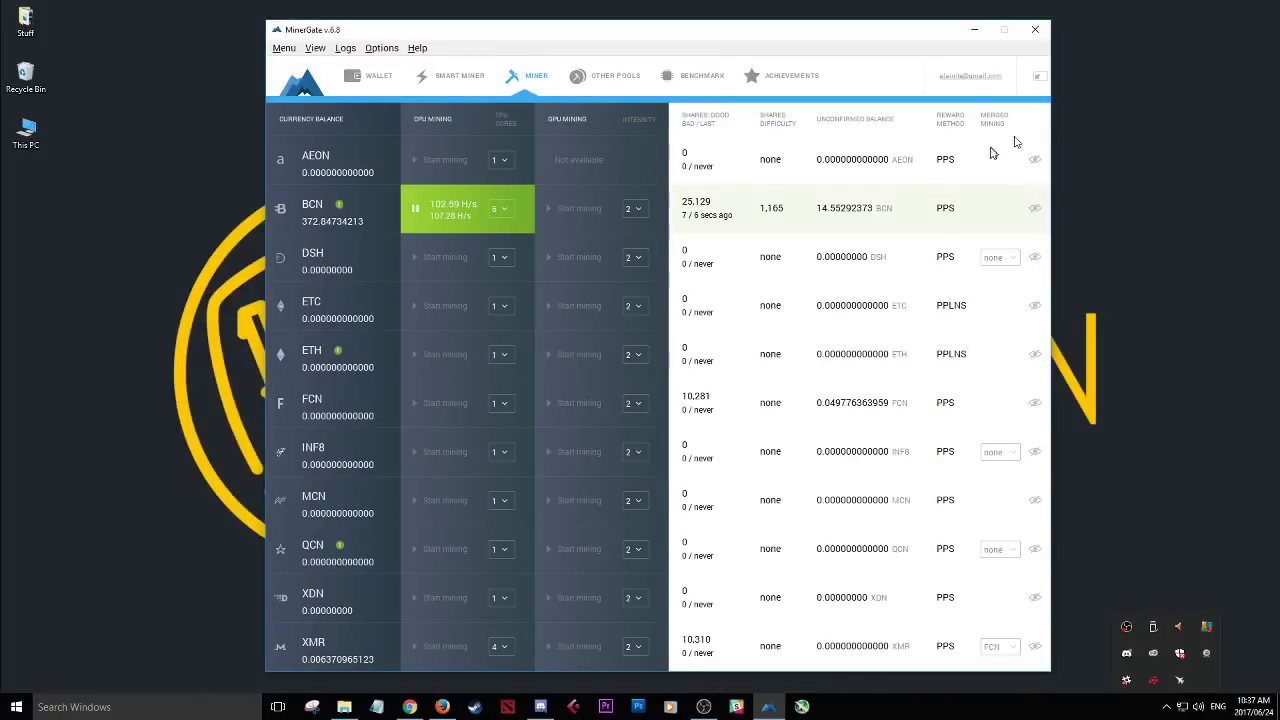
Open the wallet and look through the balances and transactions of AEON, BCN, DSH, ETC and ETH
{"action": "left_click", "coordinate": [365, 78]}
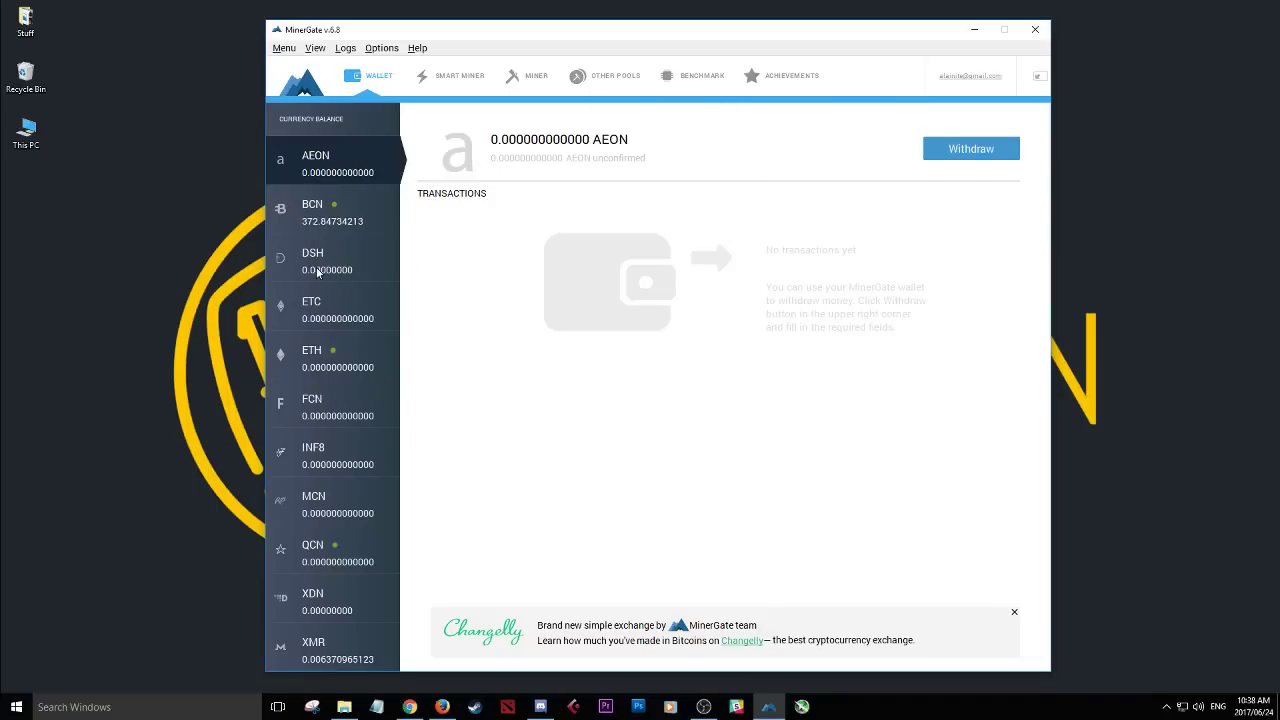
{"action": "left_click", "coordinate": [315, 224]}
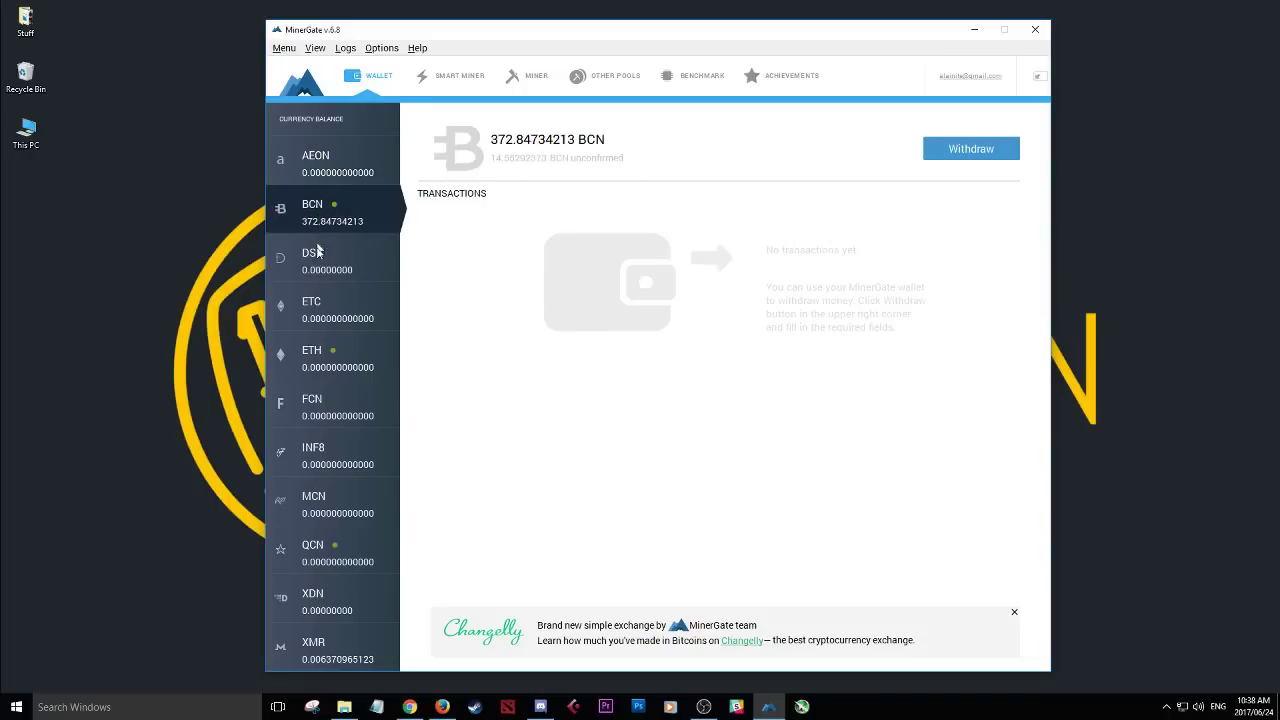
{"action": "left_click", "coordinate": [319, 262]}
{"action": "left_click", "coordinate": [316, 314]}
{"action": "left_click", "coordinate": [315, 350]}
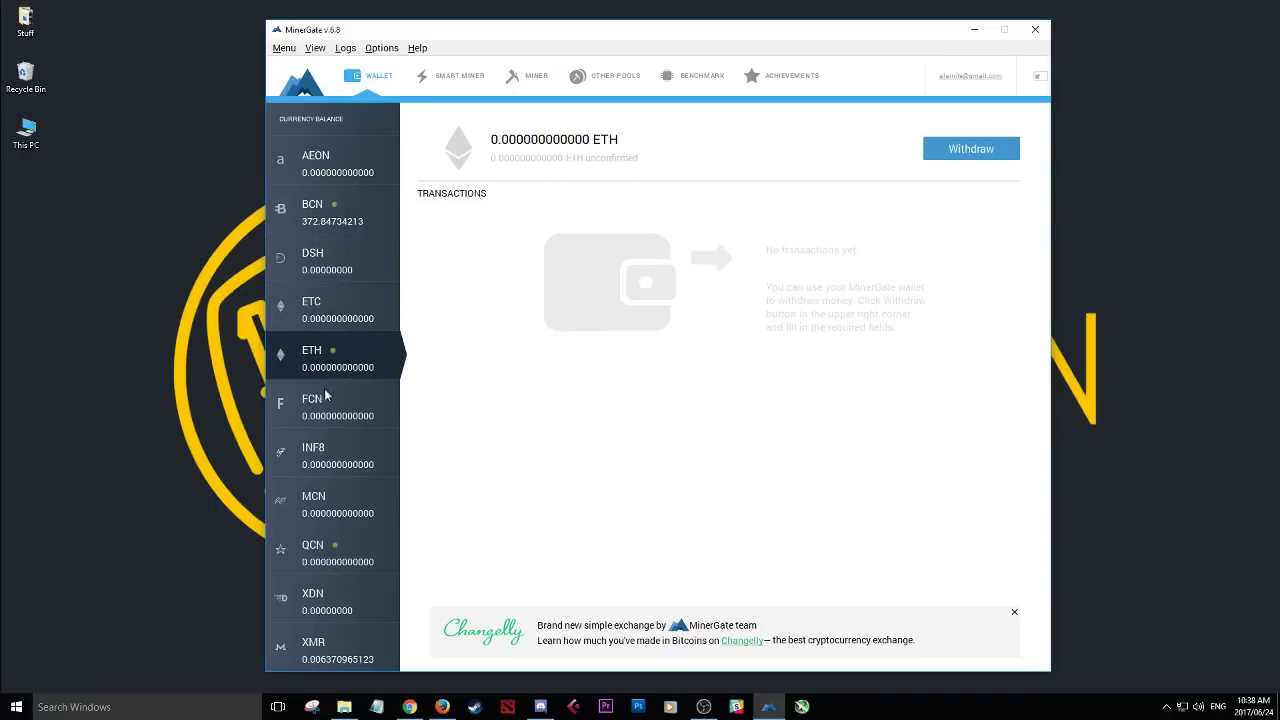
{"action": "left_click", "coordinate": [337, 257]}
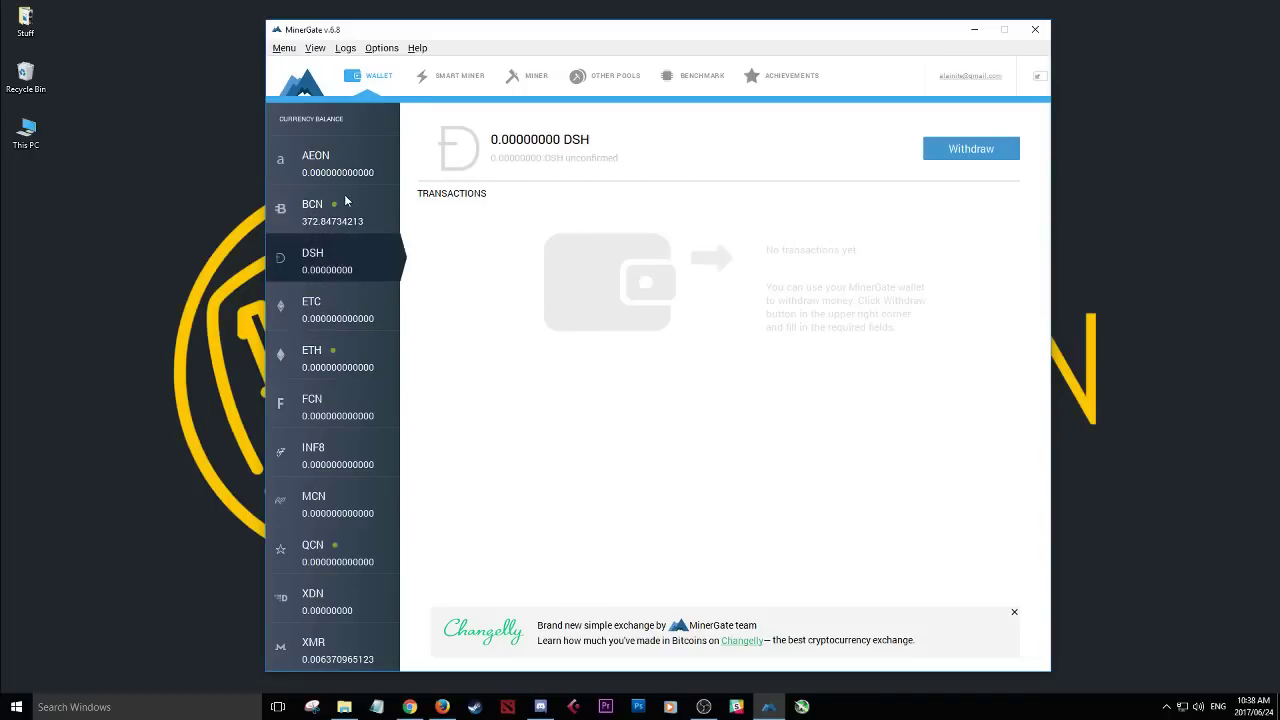
{"action": "left_click", "coordinate": [344, 200]}
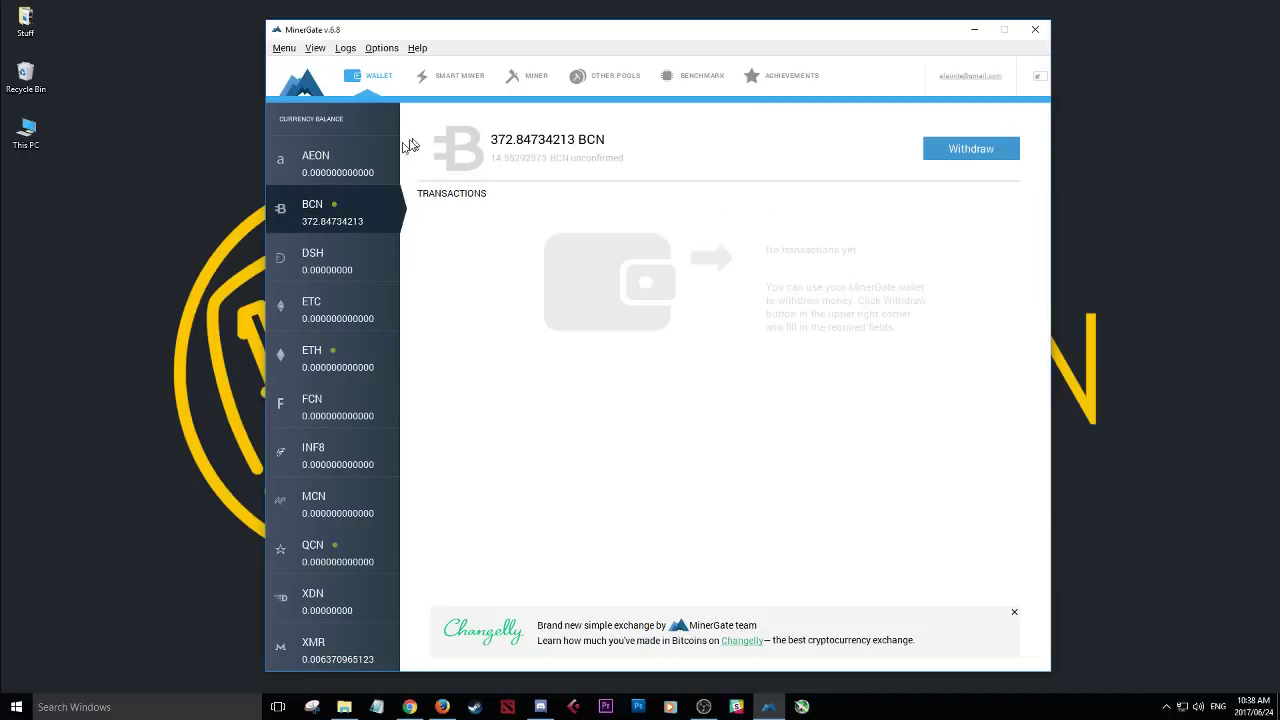
{"action": "left_click", "coordinate": [364, 166]}
{"action": "left_click", "coordinate": [342, 223]}
{"action": "left_click", "coordinate": [345, 262]}
{"action": "left_click", "coordinate": [344, 302]}
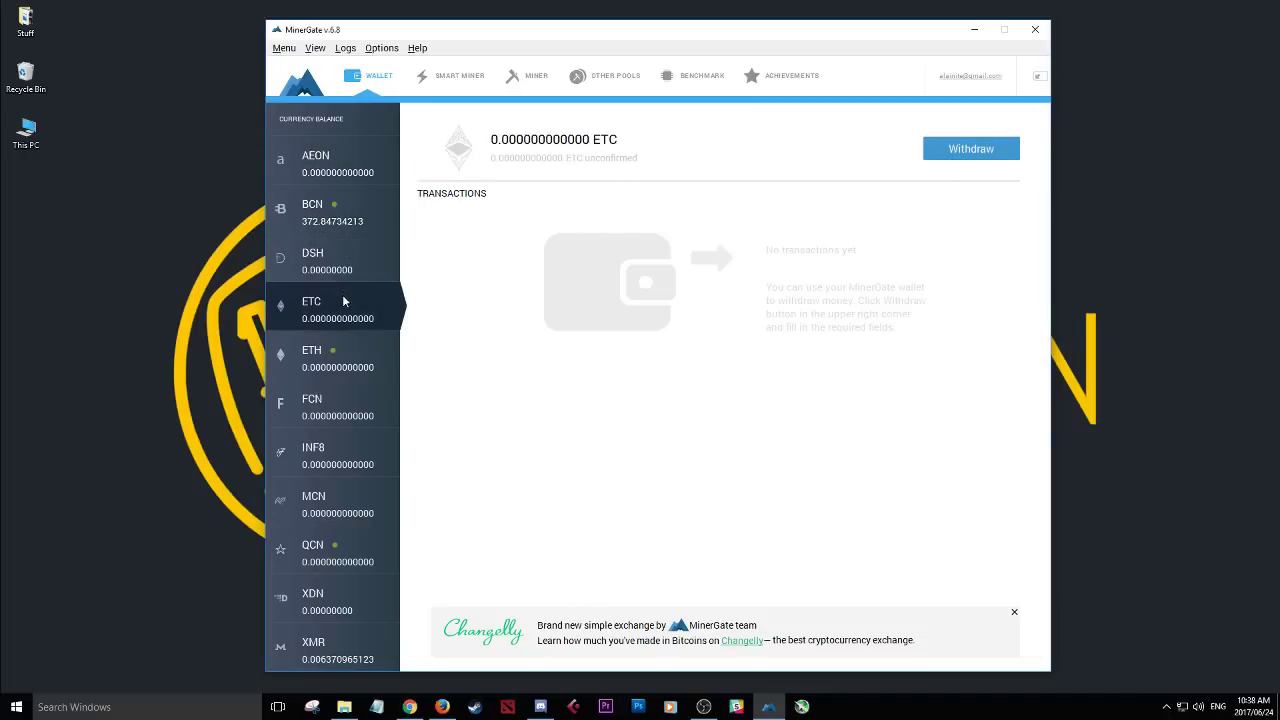
View the Smart Miner page, and inspect the available CPU core counts for BCN mining without changing the selection
{"action": "left_click", "coordinate": [464, 80]}
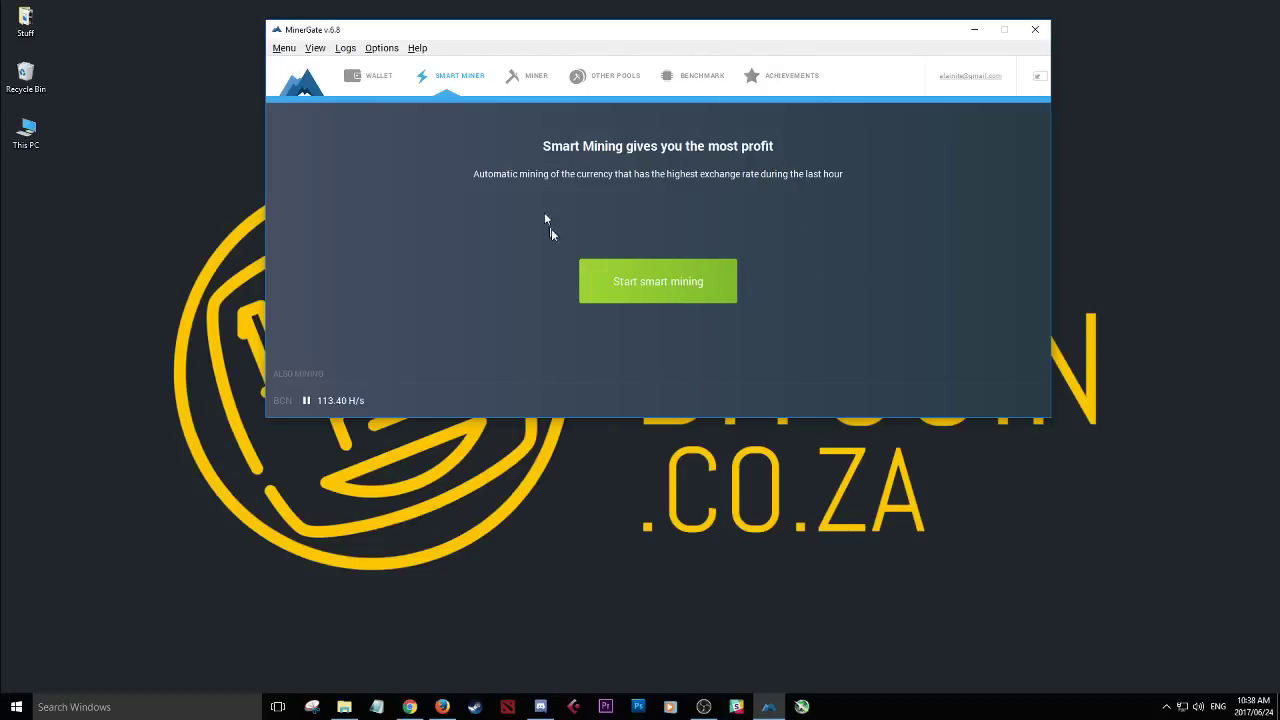
{"action": "left_click", "coordinate": [533, 77]}
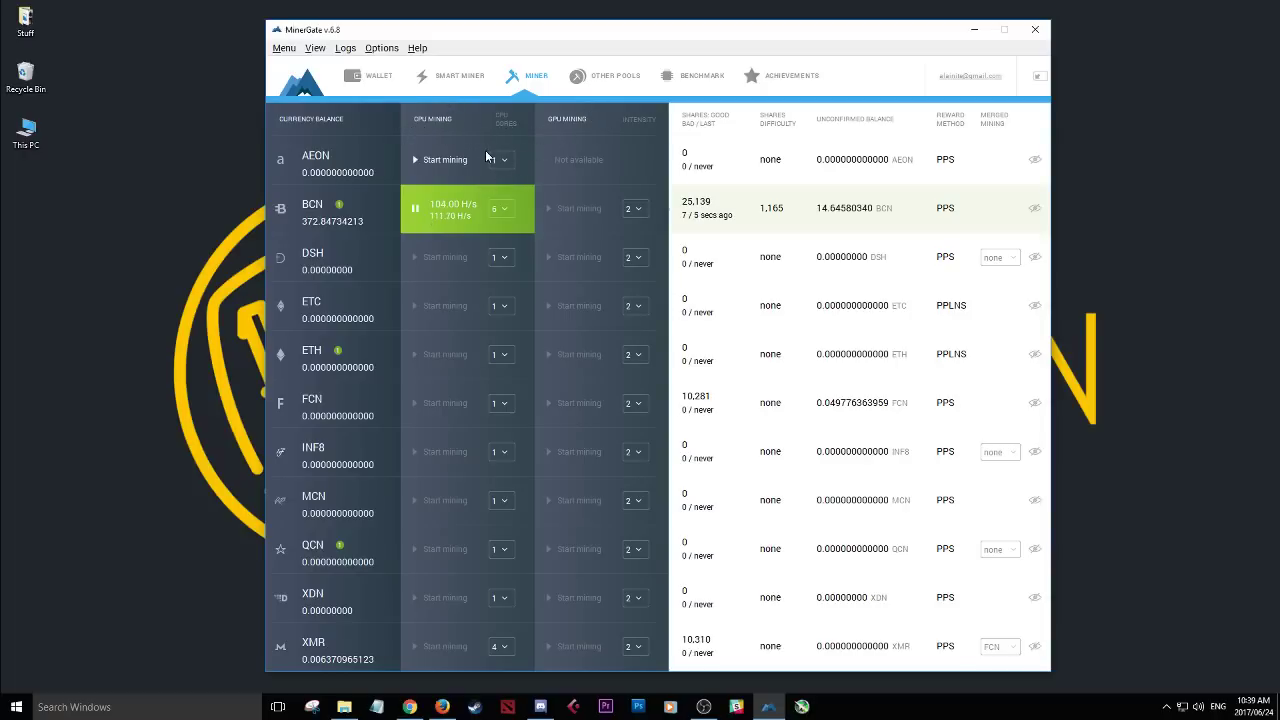
{"action": "left_click", "coordinate": [503, 210]}
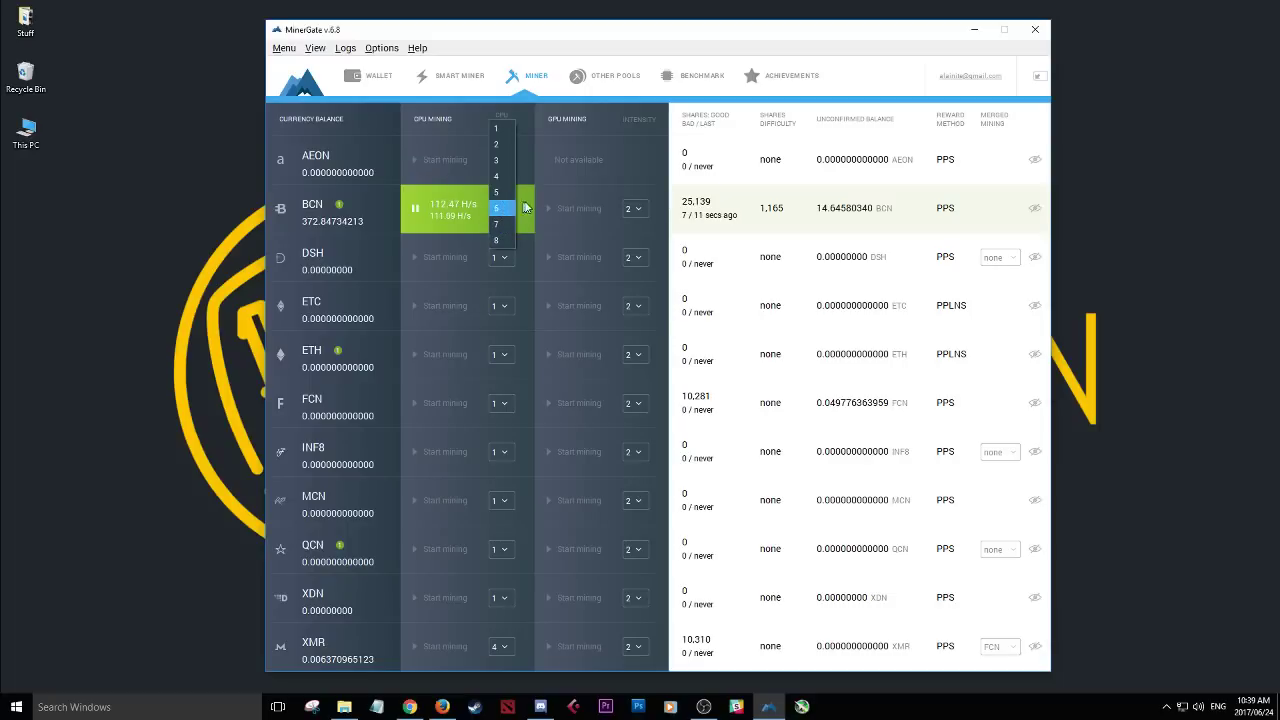
{"action": "left_click", "coordinate": [530, 205]}
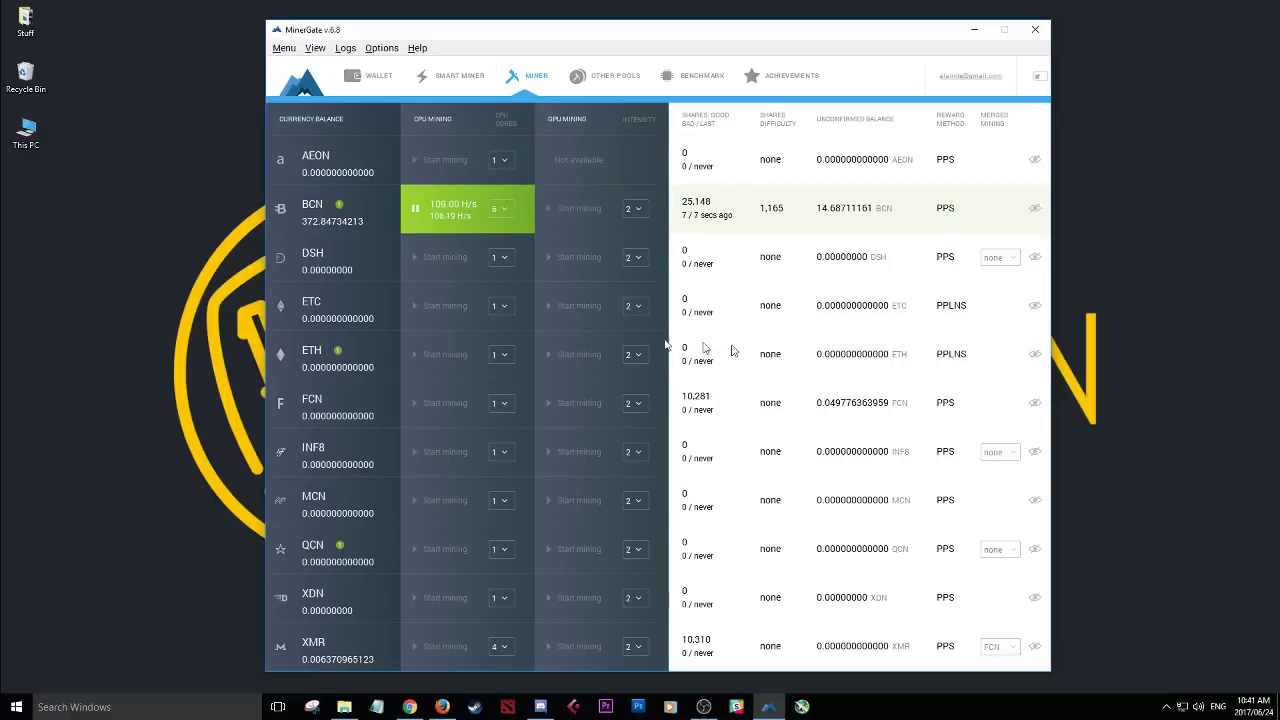
Look through the full collection of MinerGate achievements, from Easy down to Claude
{"action": "left_click", "coordinate": [784, 80]}
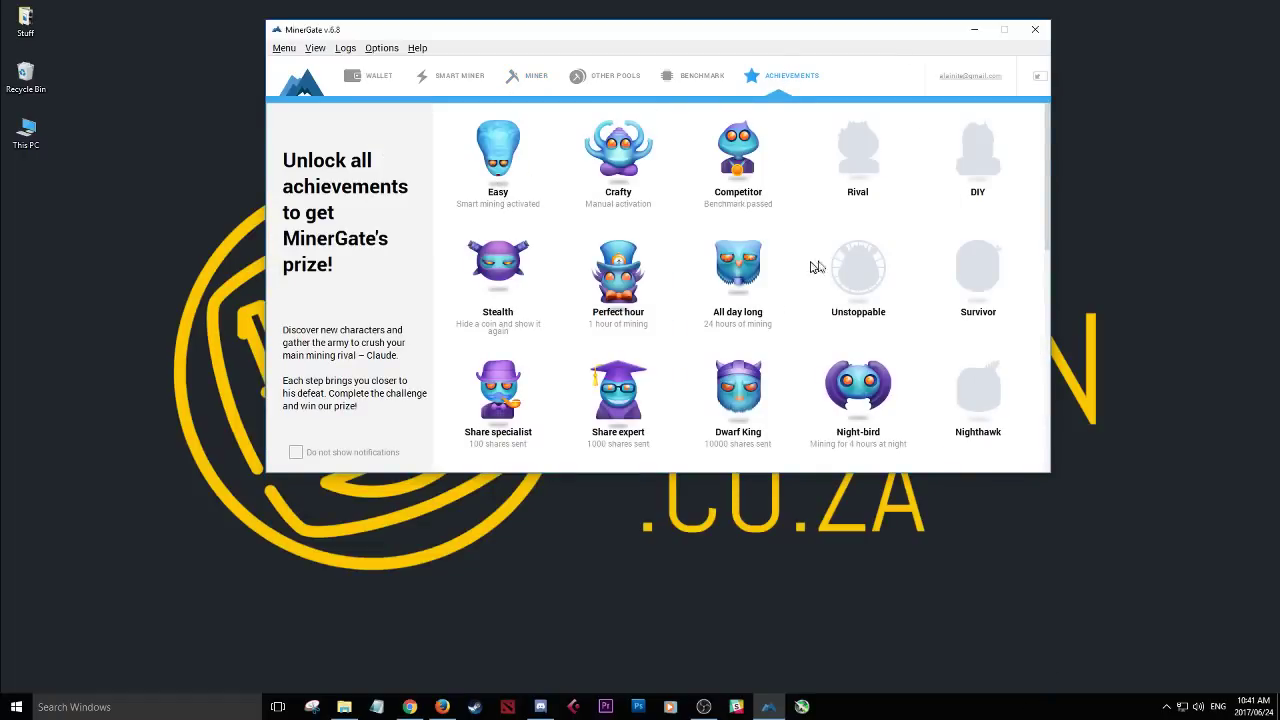
{"action": "scroll", "coordinate": [690, 282], "scroll_direction": "down", "scroll_amount": 5}
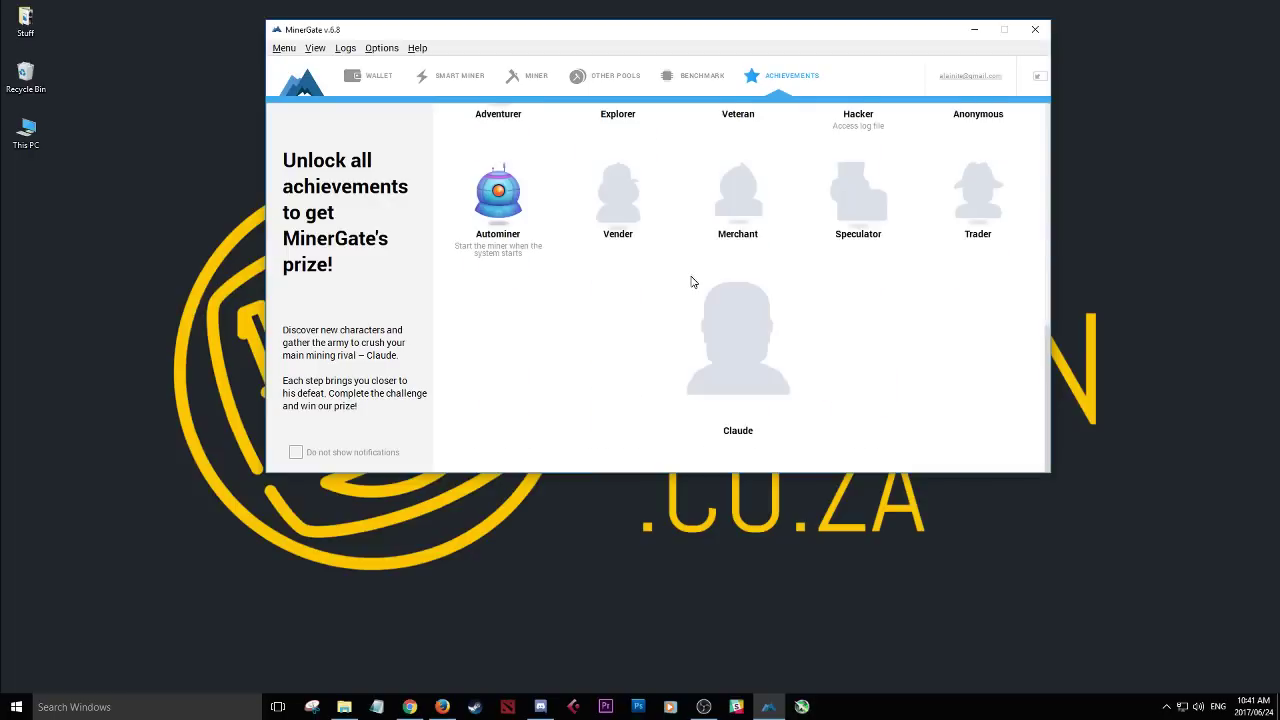
{"action": "scroll", "coordinate": [690, 282], "scroll_direction": "up", "scroll_amount": 3}
{"action": "scroll", "coordinate": [688, 280], "scroll_direction": "down", "scroll_amount": 3}
{"action": "scroll", "coordinate": [802, 420], "scroll_direction": "up", "scroll_amount": 5}
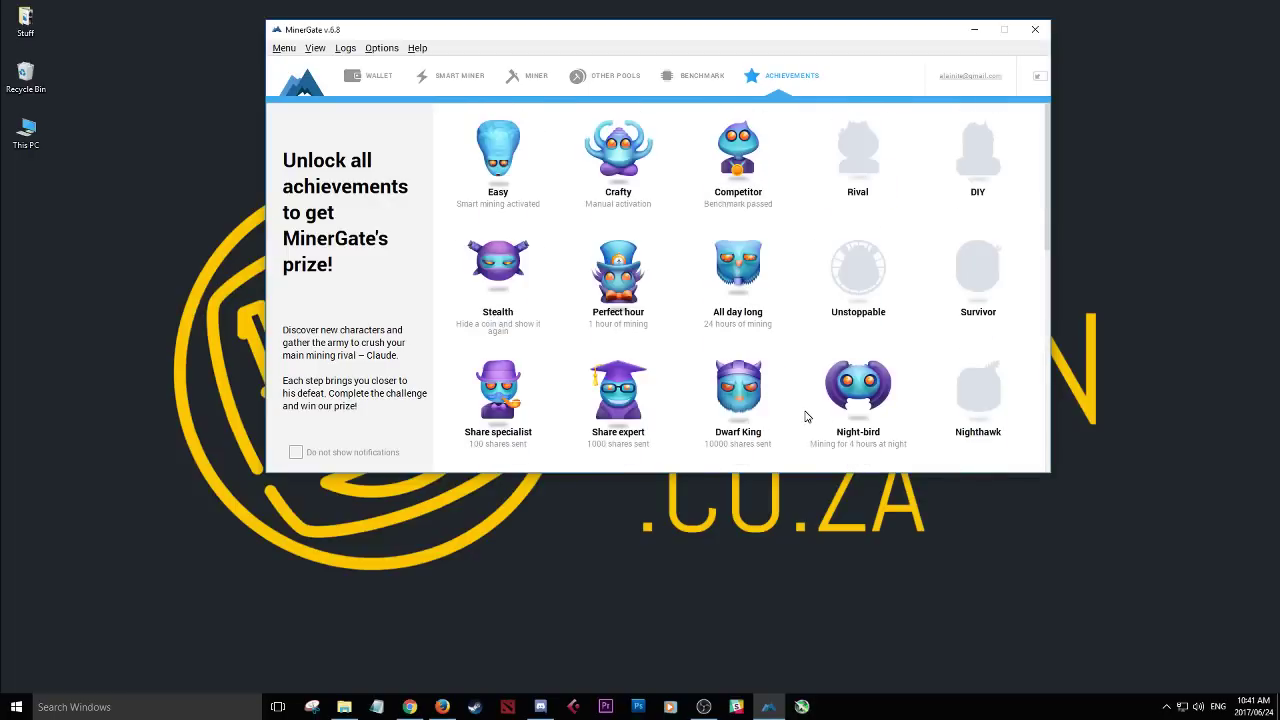
{"action": "scroll", "coordinate": [805, 378], "scroll_direction": "down", "scroll_amount": 3}
{"action": "scroll", "coordinate": [803, 380], "scroll_direction": "up", "scroll_amount": 3}
Check the running BCN miner and the hardware benchmark page, returning to the achievements
{"action": "left_click", "coordinate": [536, 78]}
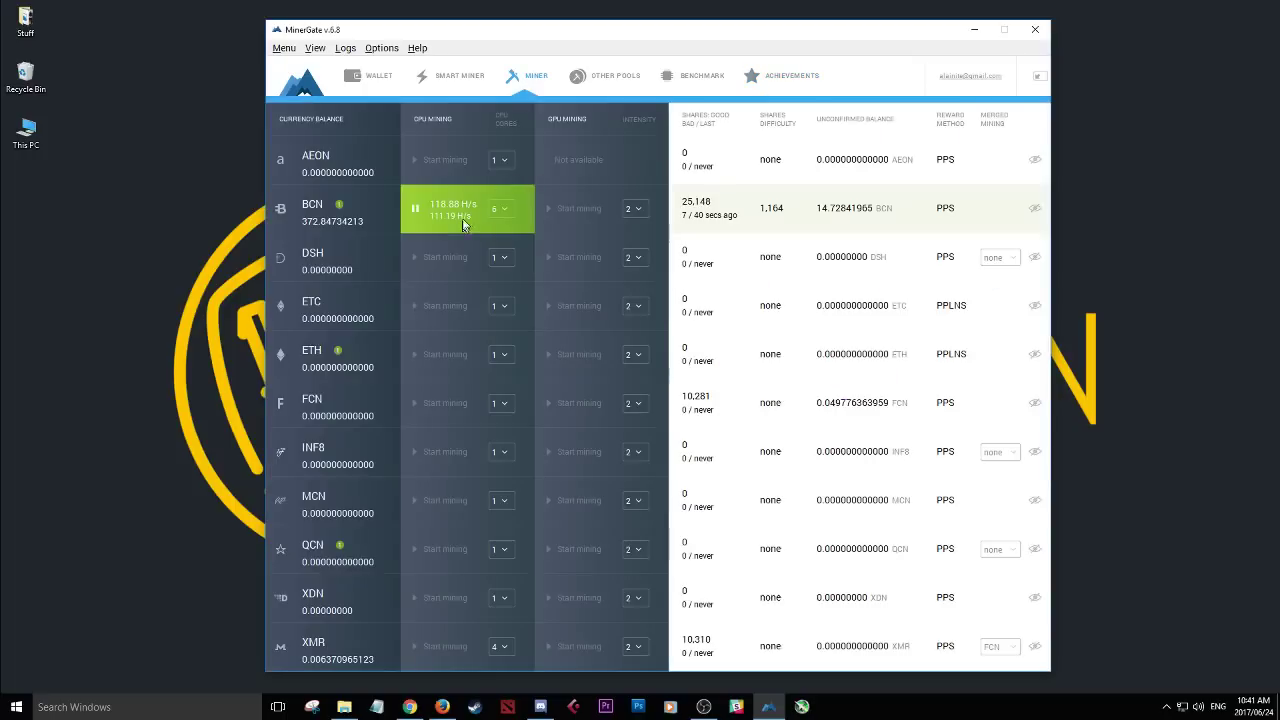
{"action": "left_click", "coordinate": [765, 74]}
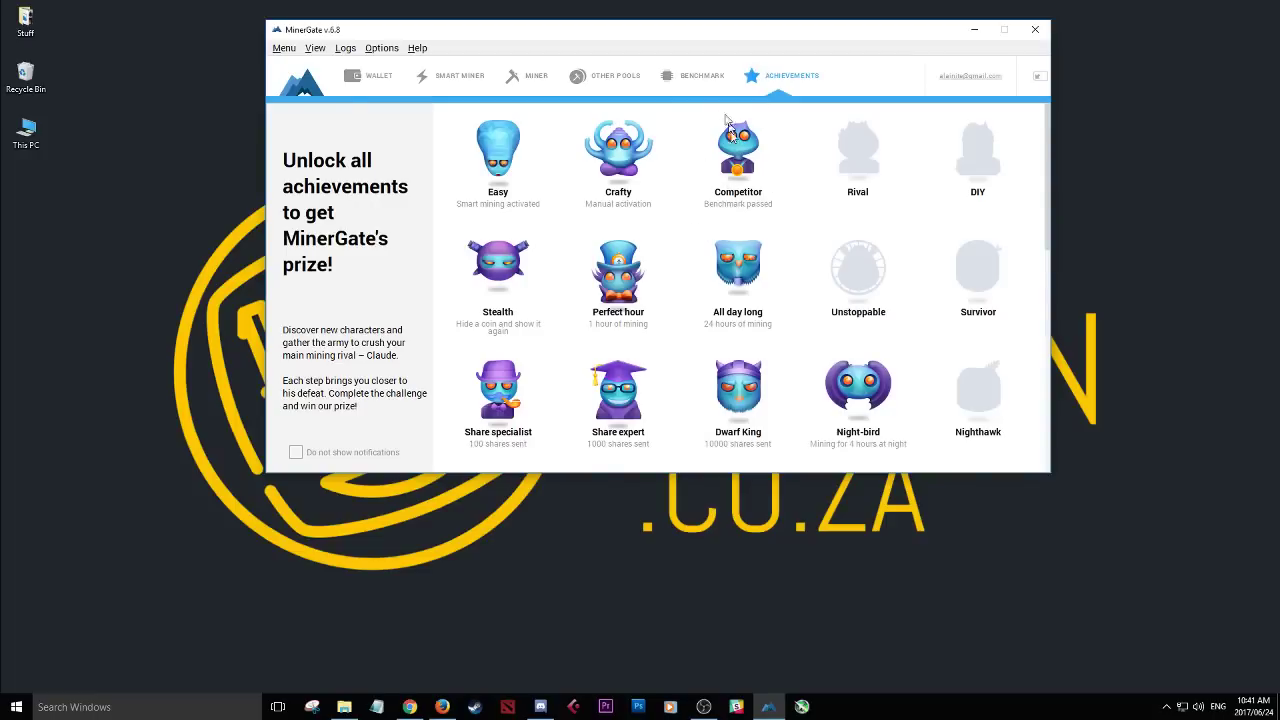
{"action": "left_click", "coordinate": [700, 74]}
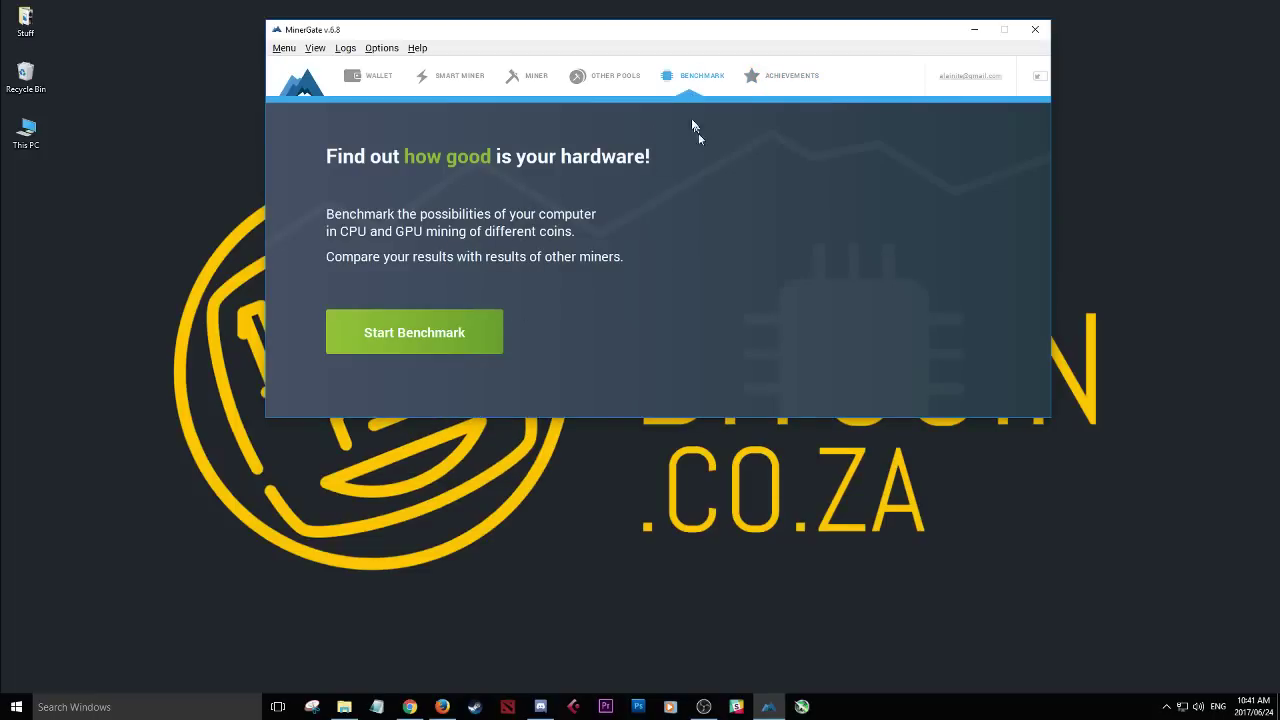
{"action": "left_click", "coordinate": [789, 86]}
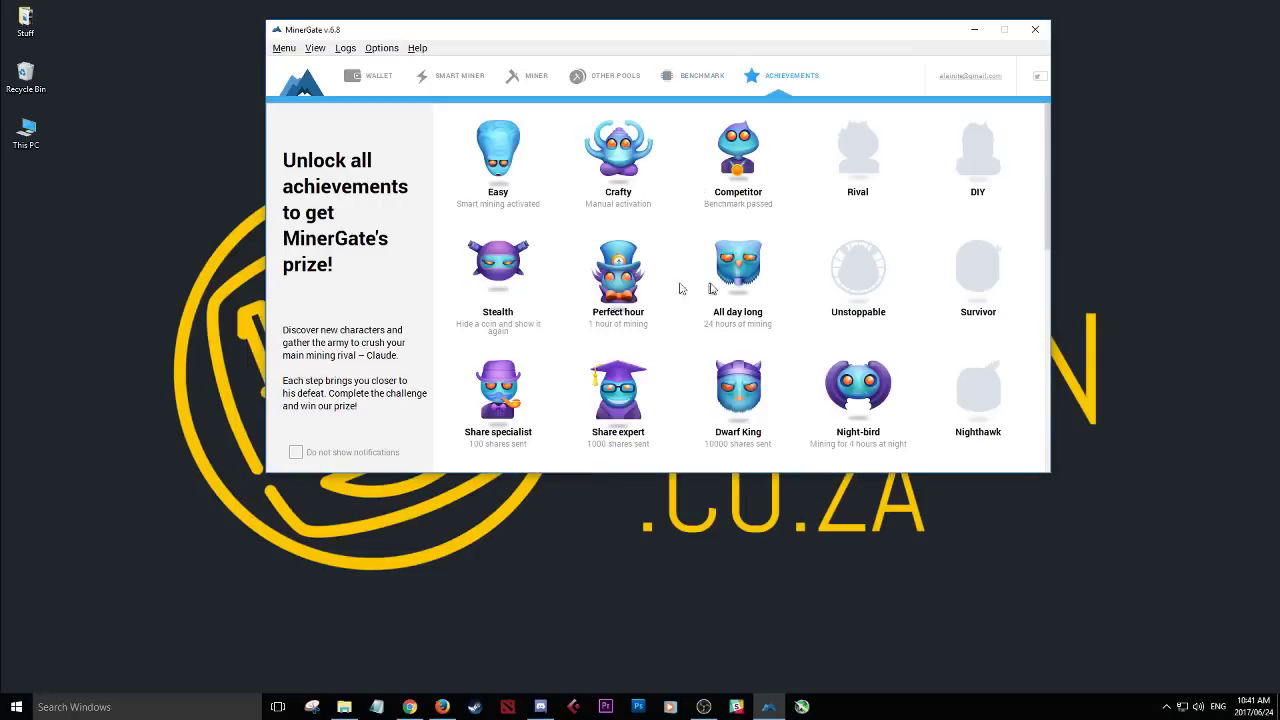
Examine the unlocked and locked achievements and their requirements, from the mining-time and share awards down to Claude
{"action": "scroll", "coordinate": [705, 245], "scroll_direction": "down", "scroll_amount": 5}
{"action": "scroll", "coordinate": [700, 242], "scroll_direction": "up", "scroll_amount": 5}
{"action": "scroll", "coordinate": [505, 395], "scroll_direction": "down", "scroll_amount": 3}
{"action": "scroll", "coordinate": [500, 390], "scroll_direction": "up", "scroll_amount": 3}
{"action": "scroll", "coordinate": [921, 305], "scroll_direction": "down", "scroll_amount": 3}
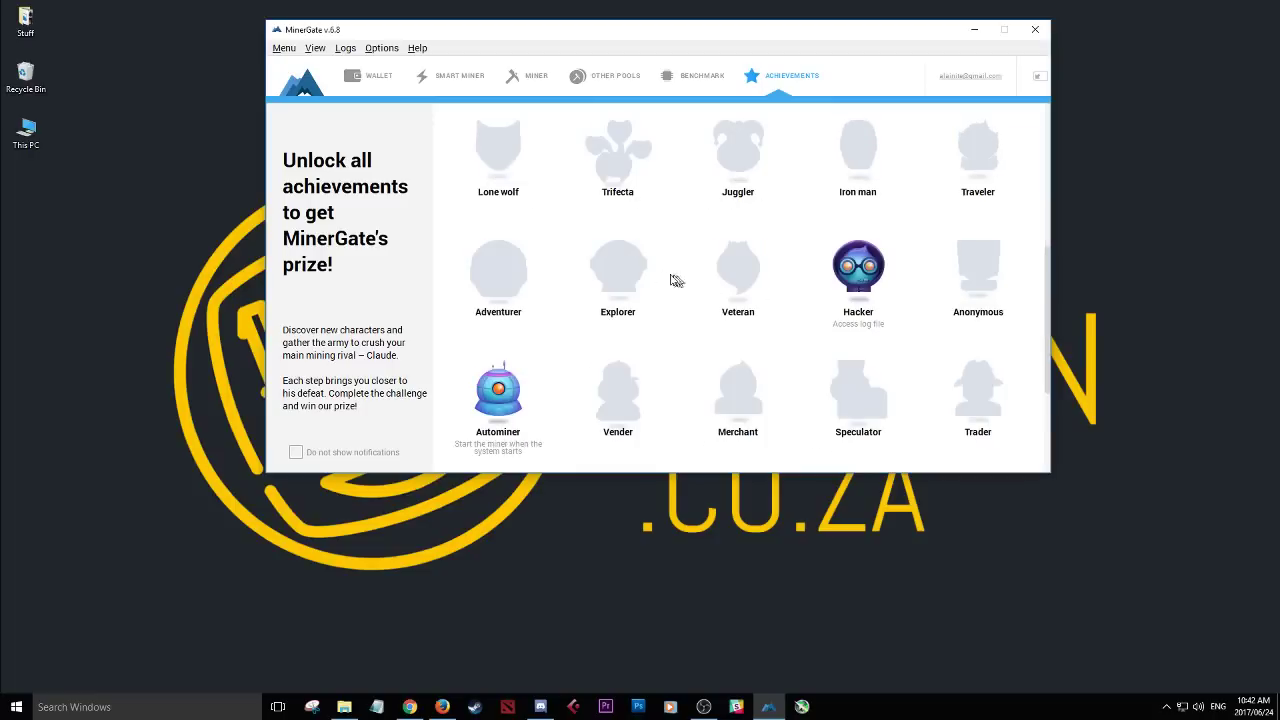
{"action": "scroll", "coordinate": [640, 250], "scroll_direction": "down", "scroll_amount": 3}
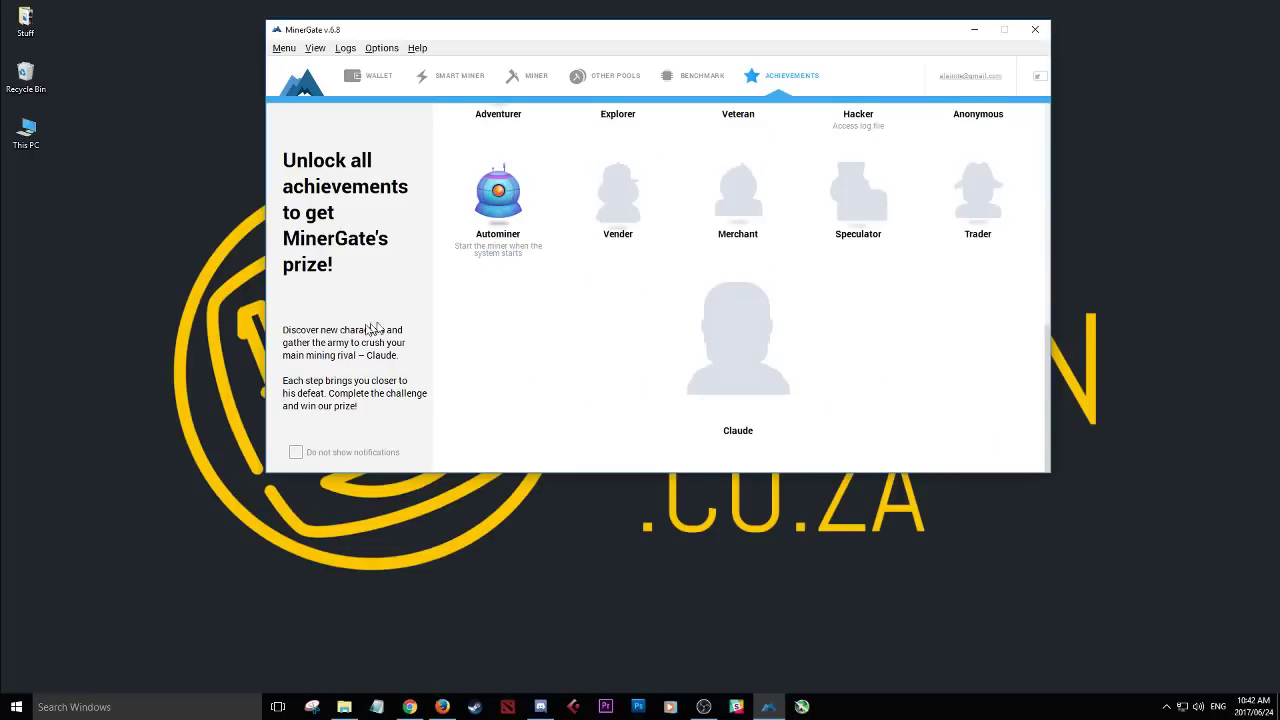
{"action": "scroll", "coordinate": [754, 360], "scroll_direction": "up", "scroll_amount": 3}
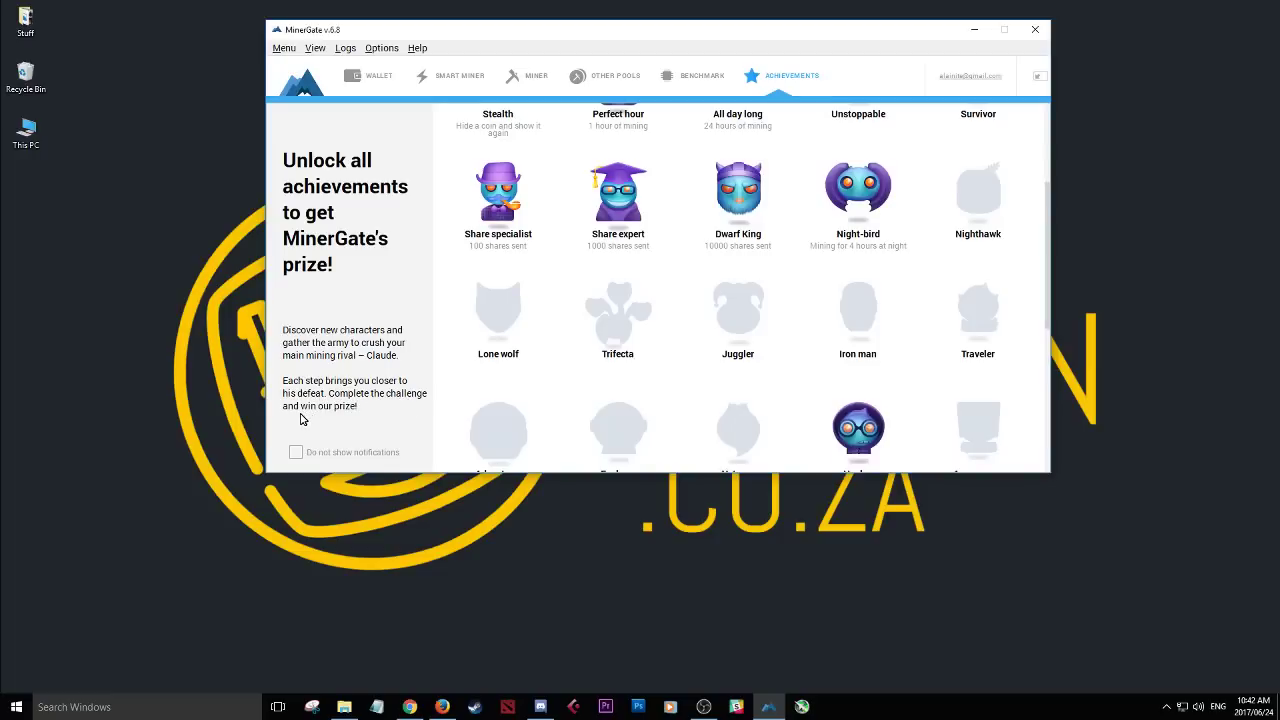
{"action": "scroll", "coordinate": [968, 342], "scroll_direction": "down", "scroll_amount": 4}
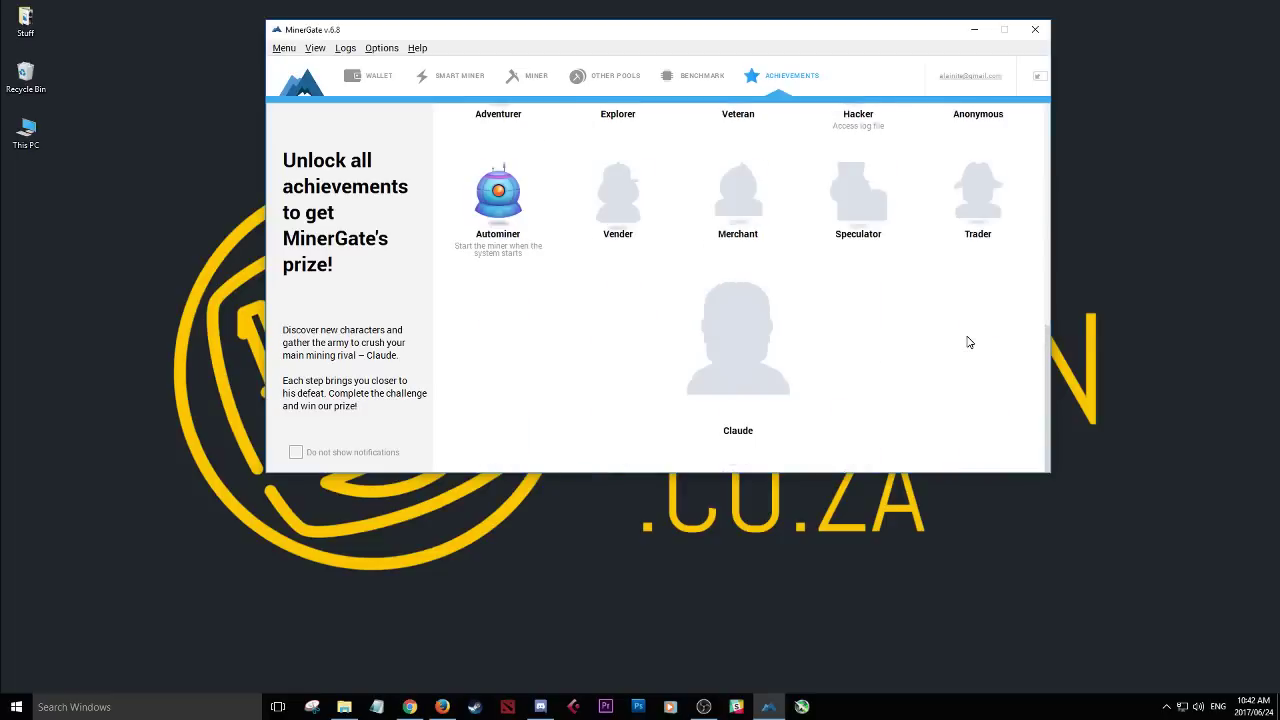
{"action": "scroll", "coordinate": [968, 342], "scroll_direction": "up", "scroll_amount": 4}
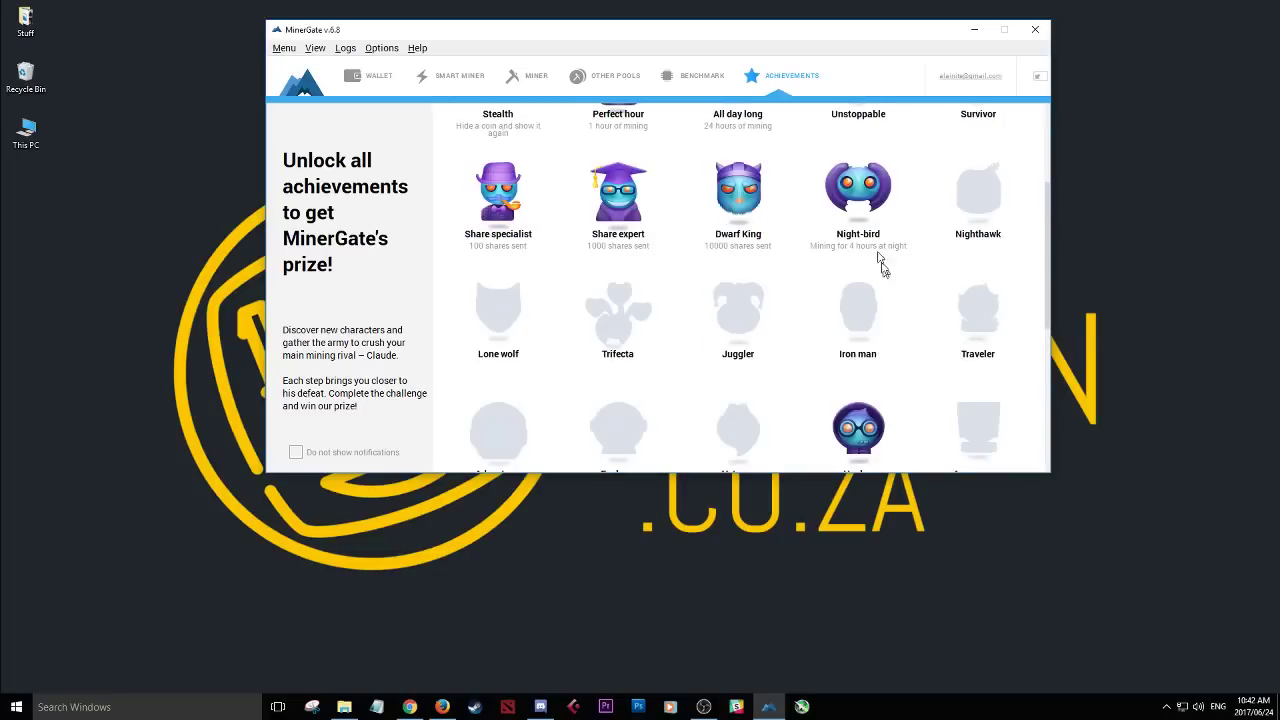
{"action": "scroll", "coordinate": [742, 314], "scroll_direction": "down", "scroll_amount": 4}
{"action": "scroll", "coordinate": [742, 314], "scroll_direction": "up", "scroll_amount": 4}
{"action": "left_click_drag", "start_coordinate": [1047, 266], "coordinate": [1051, 287]}
{"action": "scroll", "coordinate": [1051, 287], "scroll_direction": "down", "scroll_amount": 1}
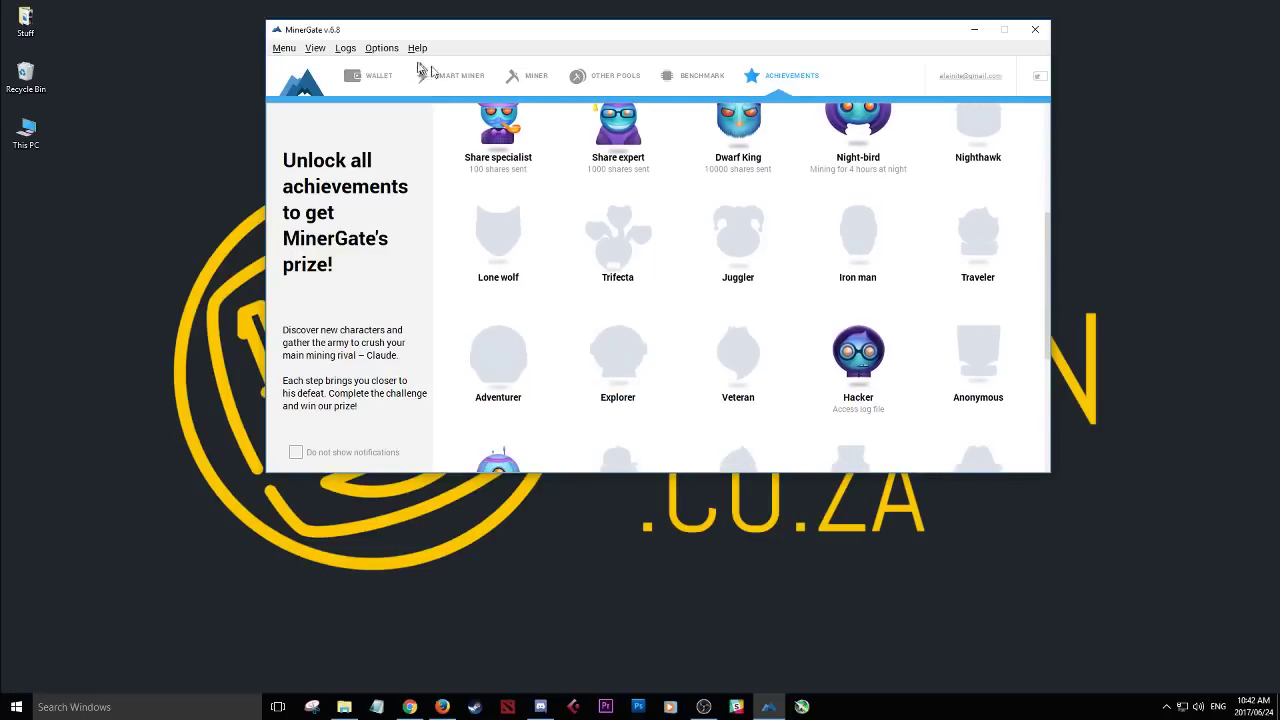
View the list of available coin logs, and review the Hacker, Autominer and remaining achievements before returning to the first ones
{"action": "left_click", "coordinate": [345, 48]}
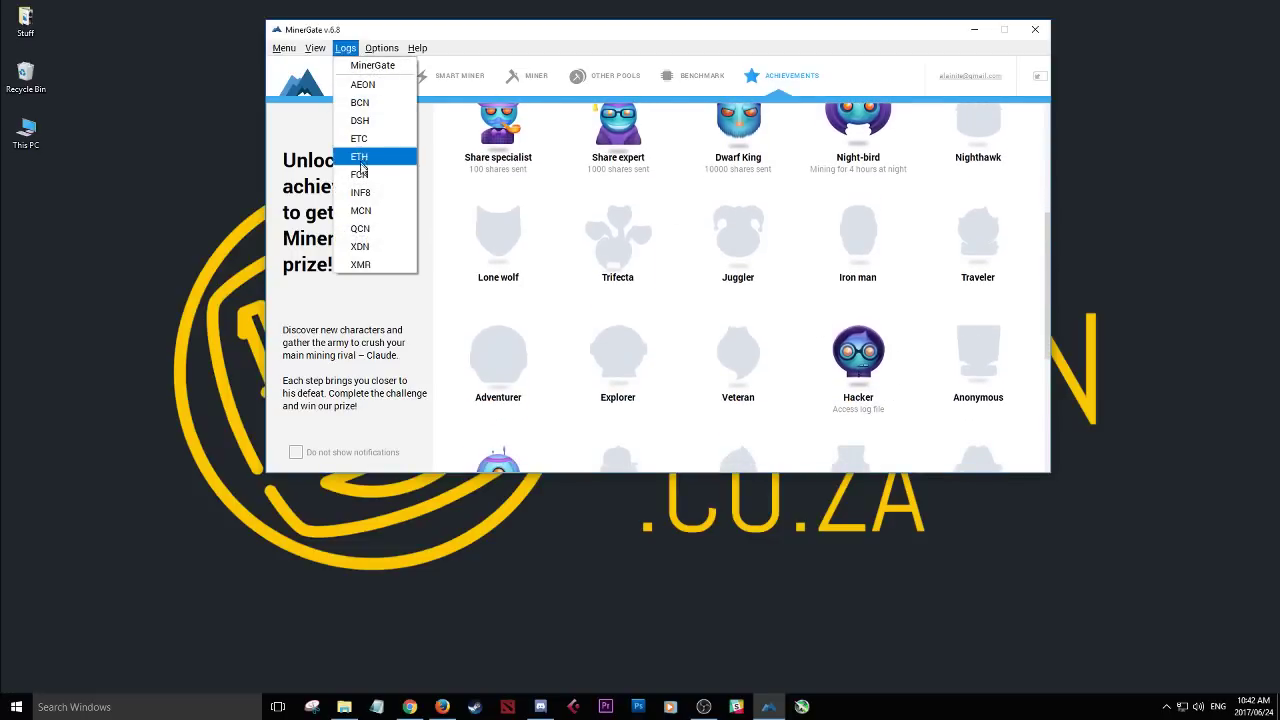
{"action": "left_click", "coordinate": [516, 36]}
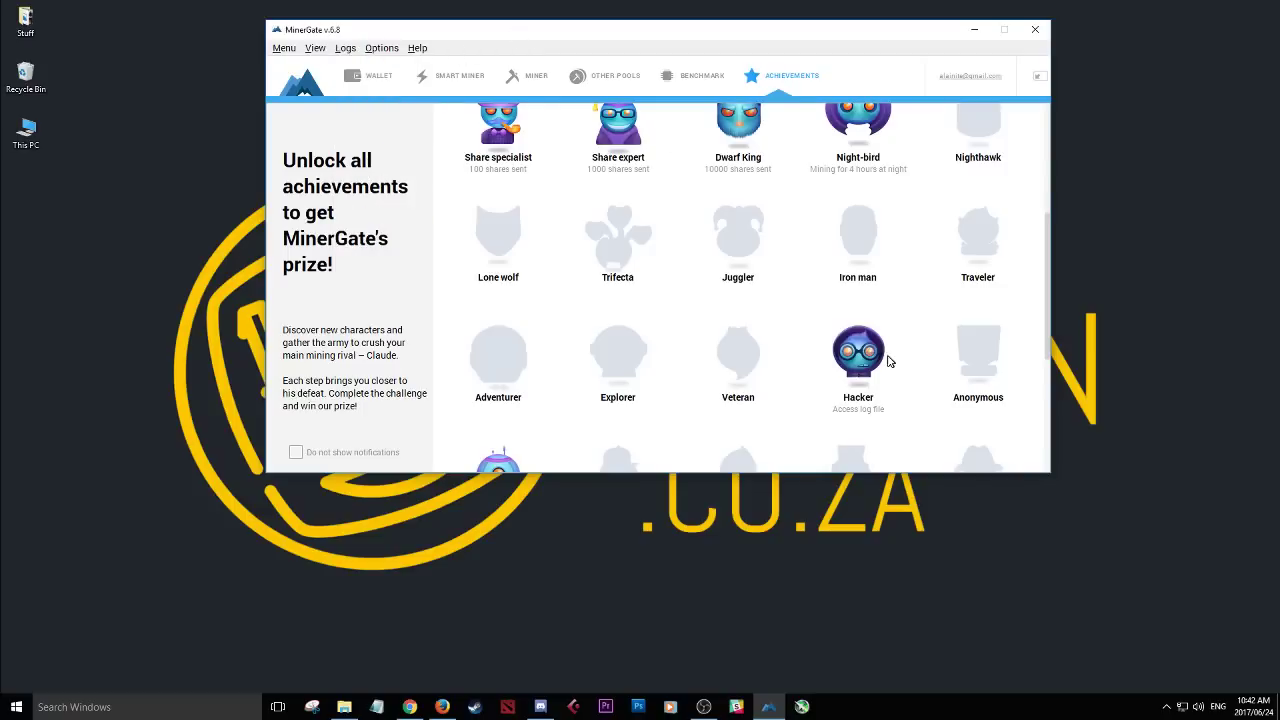
{"action": "scroll", "coordinate": [890, 361], "scroll_direction": "down", "scroll_amount": 3}
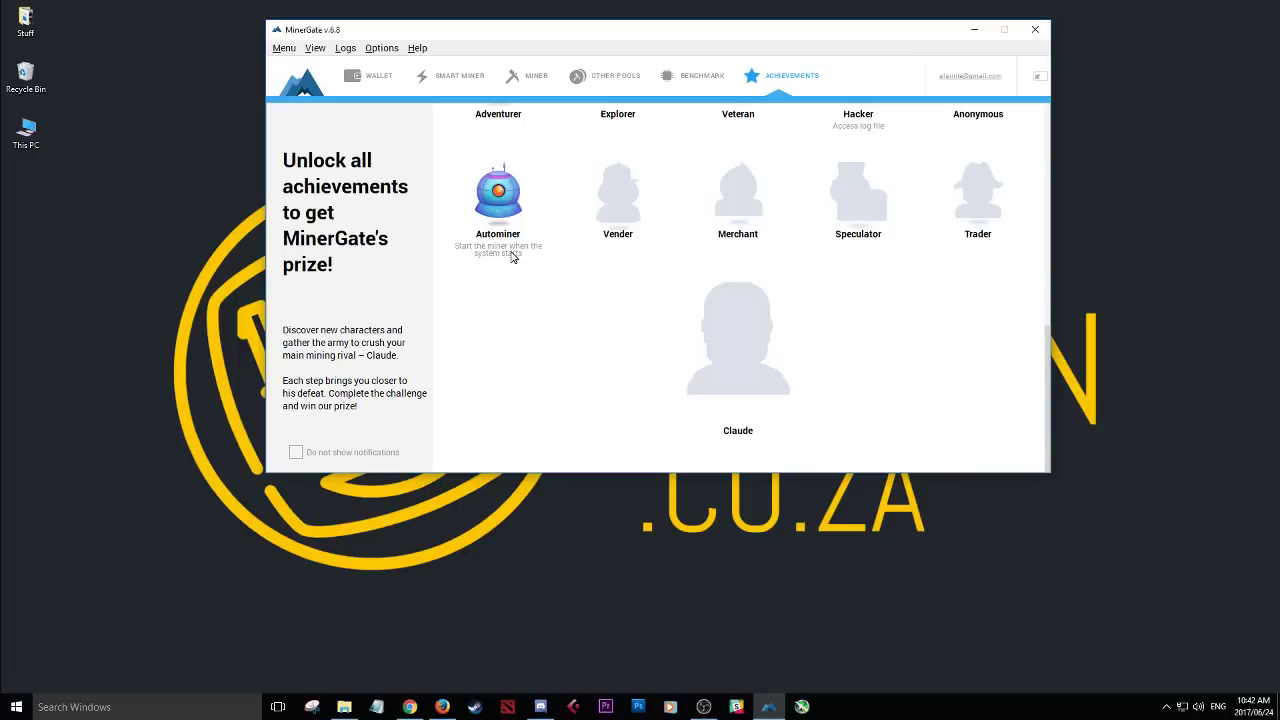
{"action": "scroll", "coordinate": [670, 264], "scroll_direction": "up", "scroll_amount": 3}
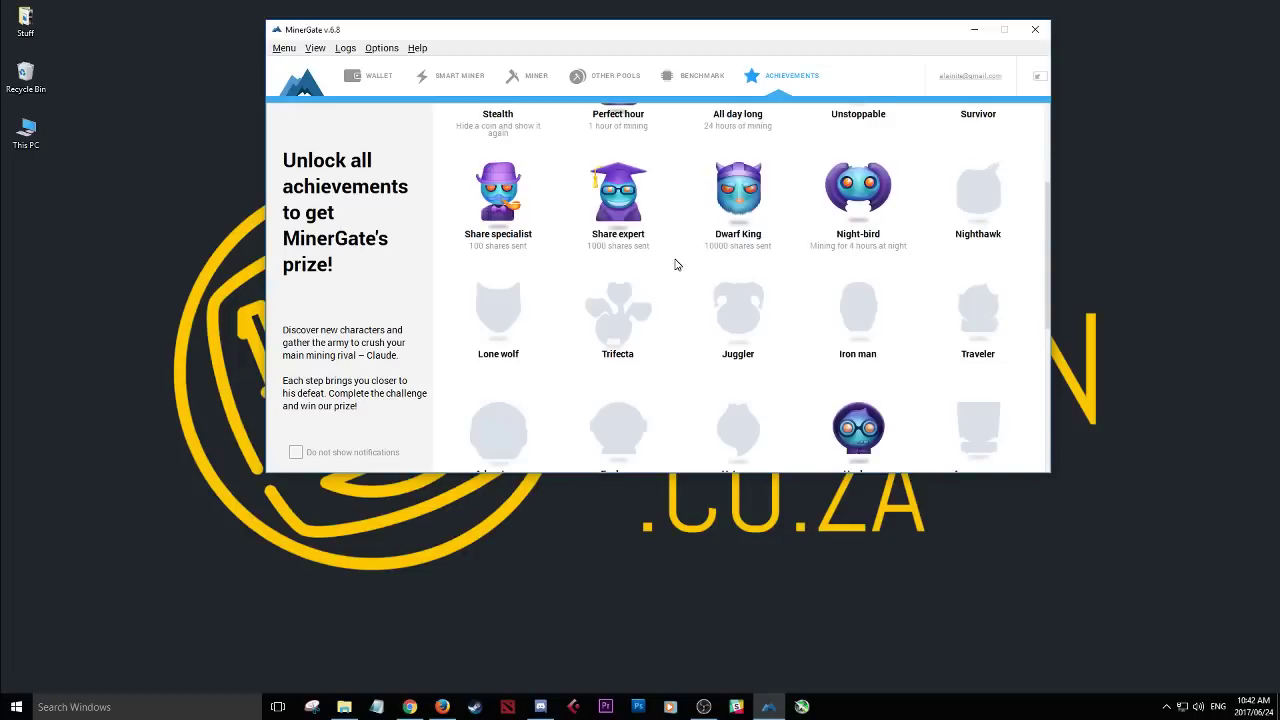
{"action": "scroll", "coordinate": [677, 263], "scroll_direction": "down", "scroll_amount": 3}
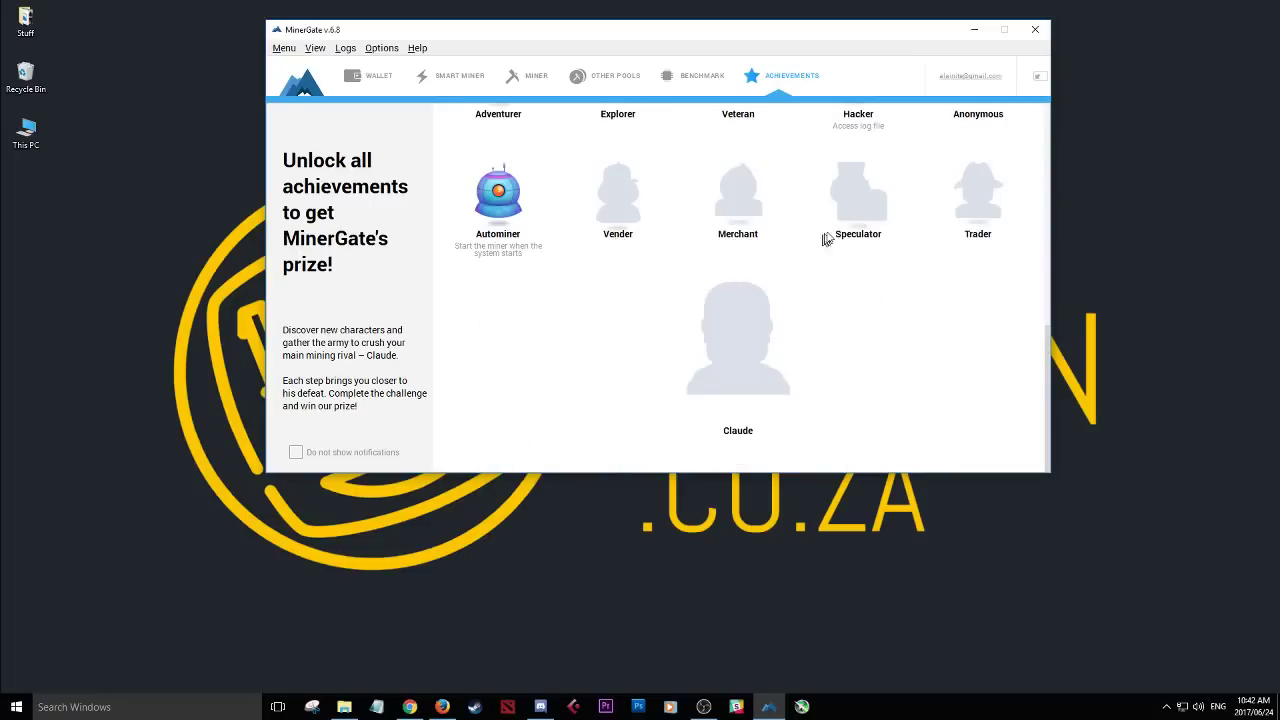
{"action": "scroll", "coordinate": [803, 294], "scroll_direction": "up", "scroll_amount": 5}
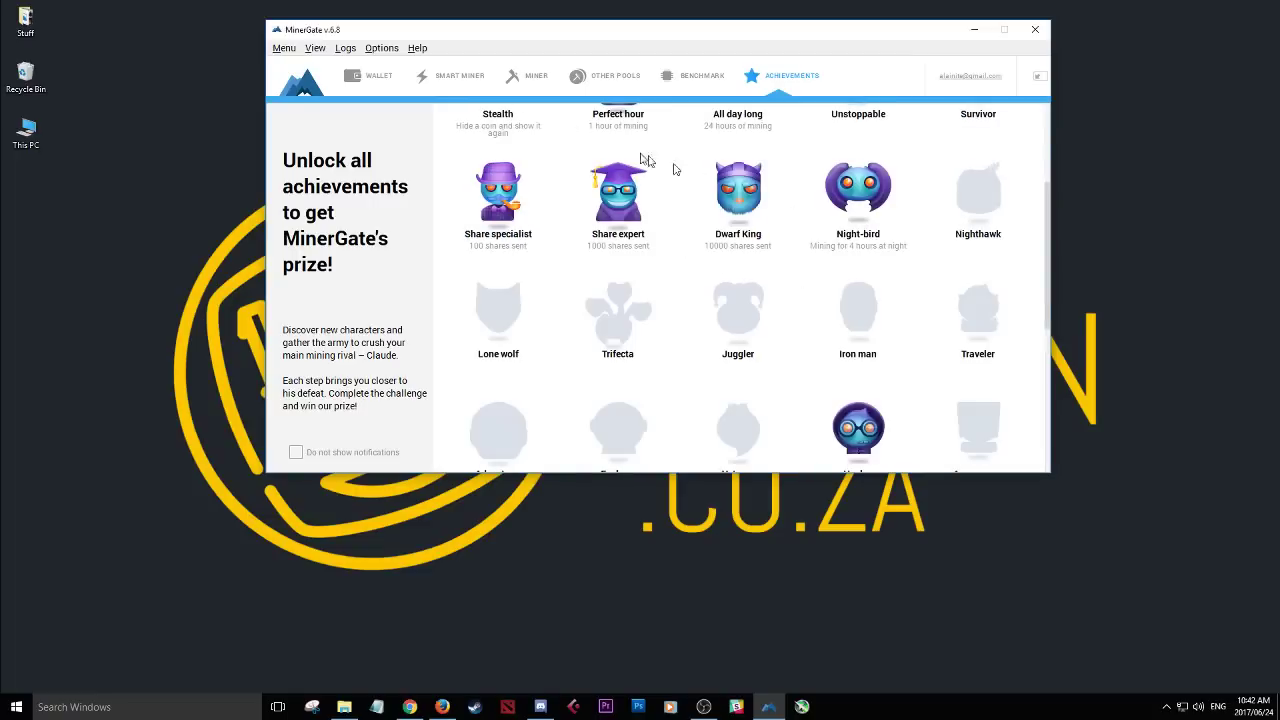
{"action": "scroll", "coordinate": [797, 199], "scroll_direction": "up", "scroll_amount": 2}
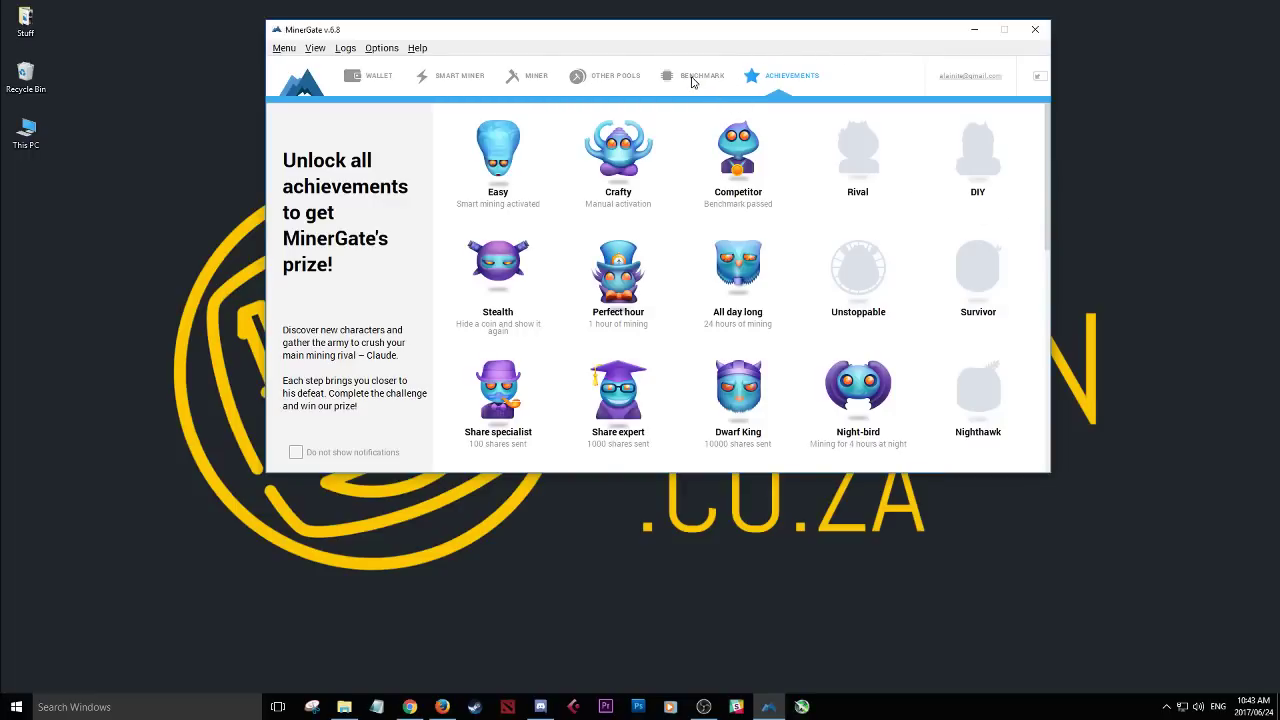
Revisit the Benchmark, Achievements, Other Pools, Miner and Smart Miner pages in turn
{"action": "left_click", "coordinate": [664, 82]}
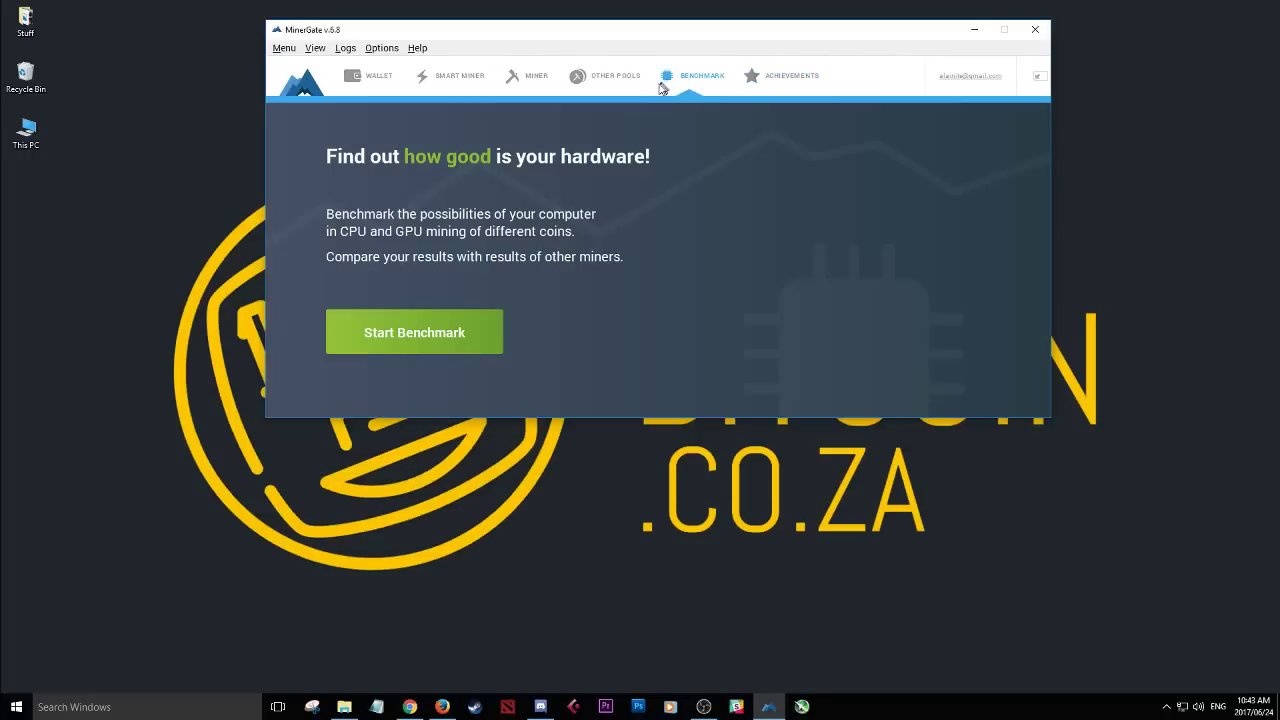
{"action": "left_click", "coordinate": [790, 78]}
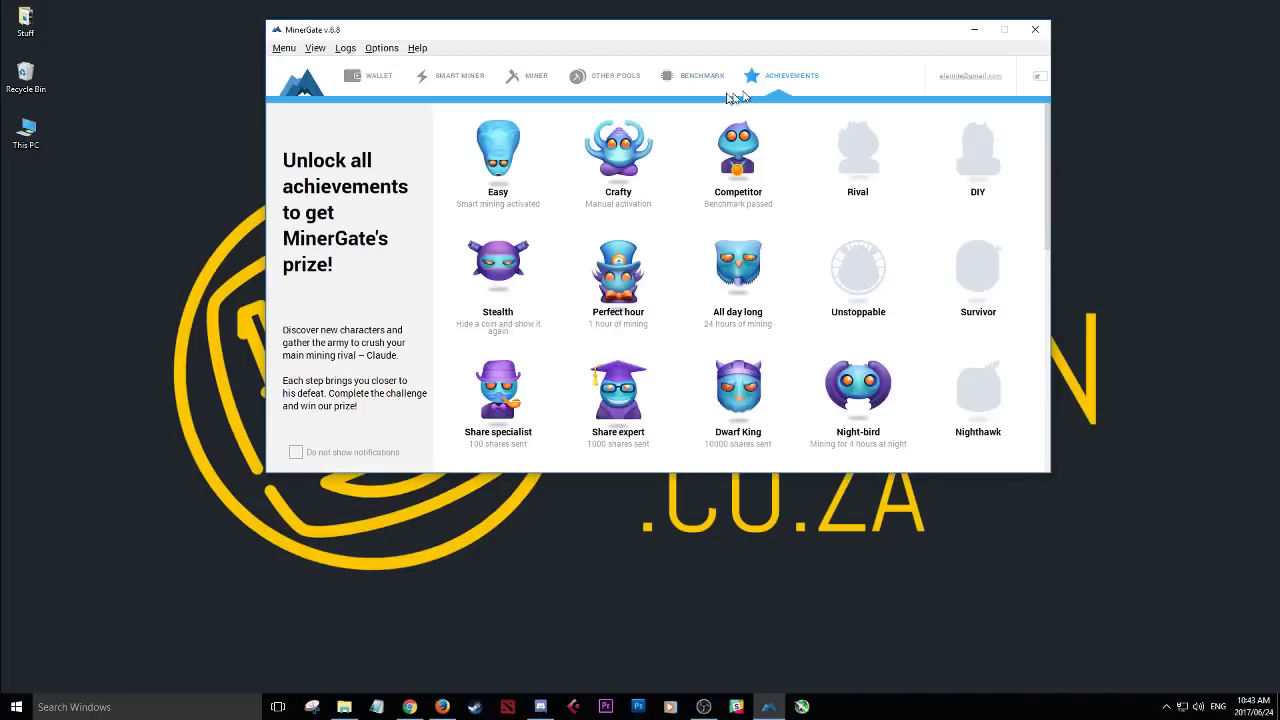
{"action": "left_click", "coordinate": [600, 84]}
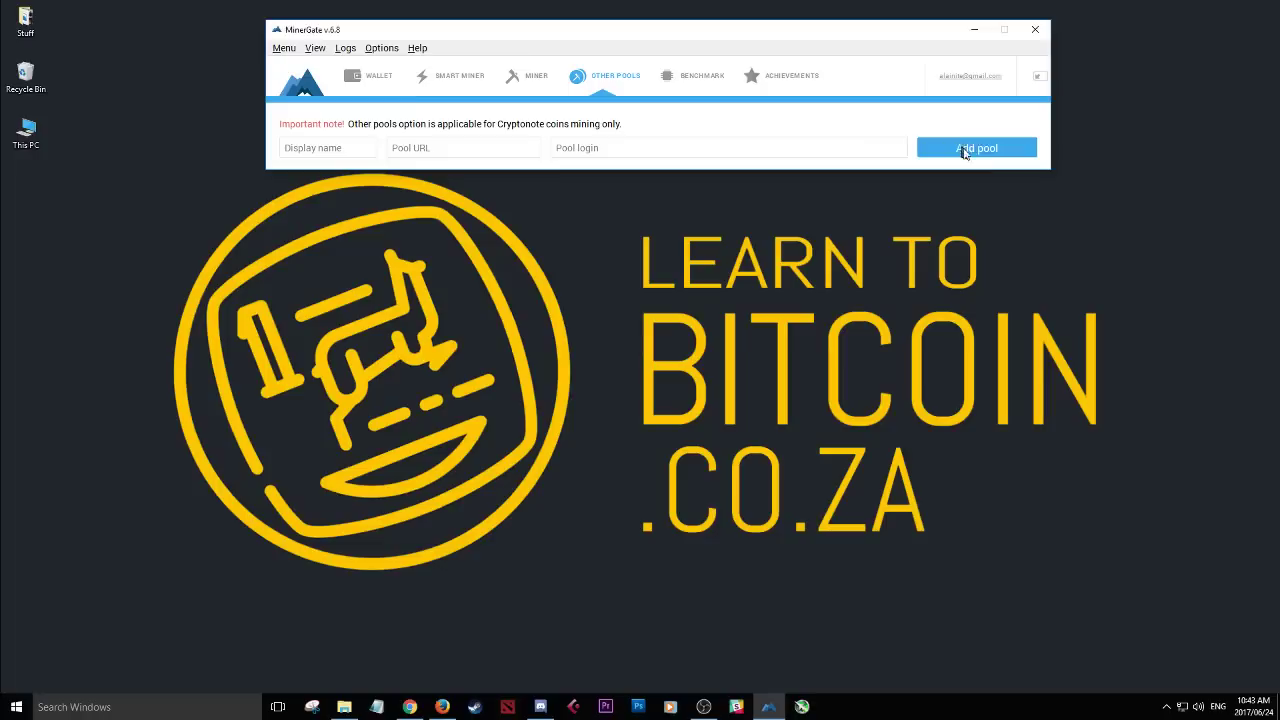
{"action": "left_click", "coordinate": [535, 78]}
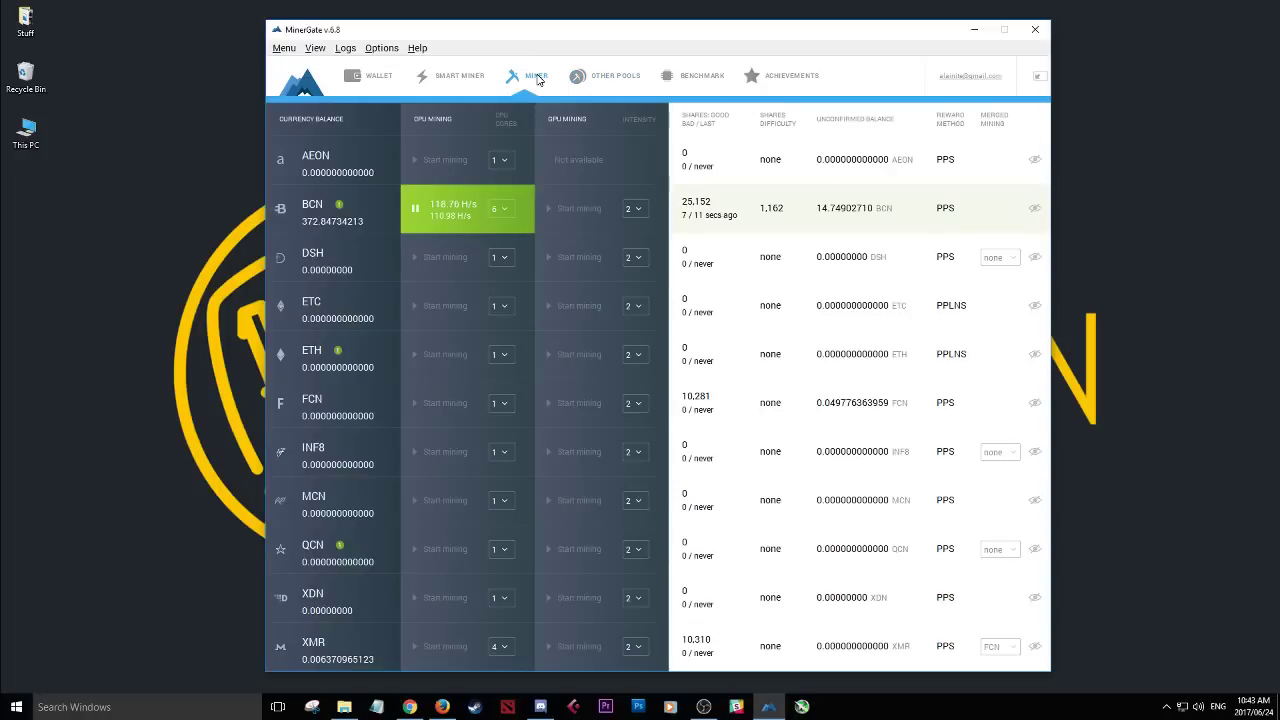
{"action": "left_click", "coordinate": [451, 88]}
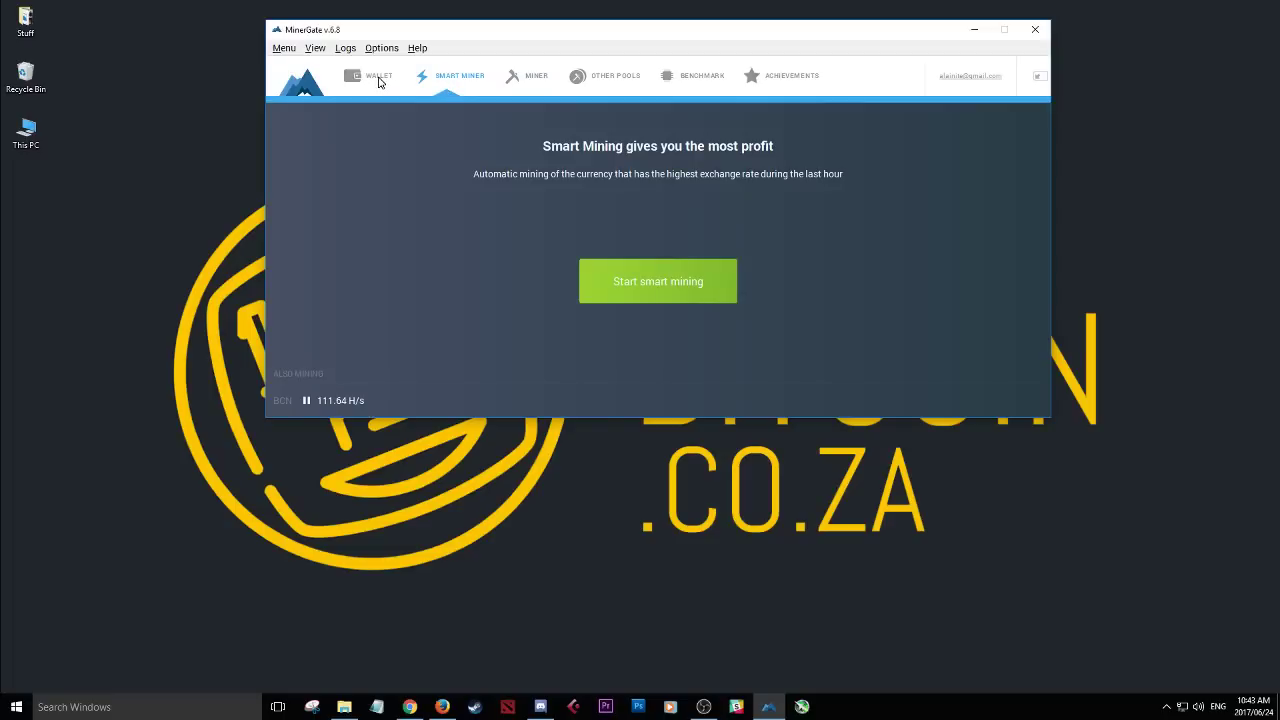
Open the BCN withdrawal form in the wallet and inspect its Amount, Fee, Payment ID and Address fields
{"action": "left_click", "coordinate": [379, 83]}
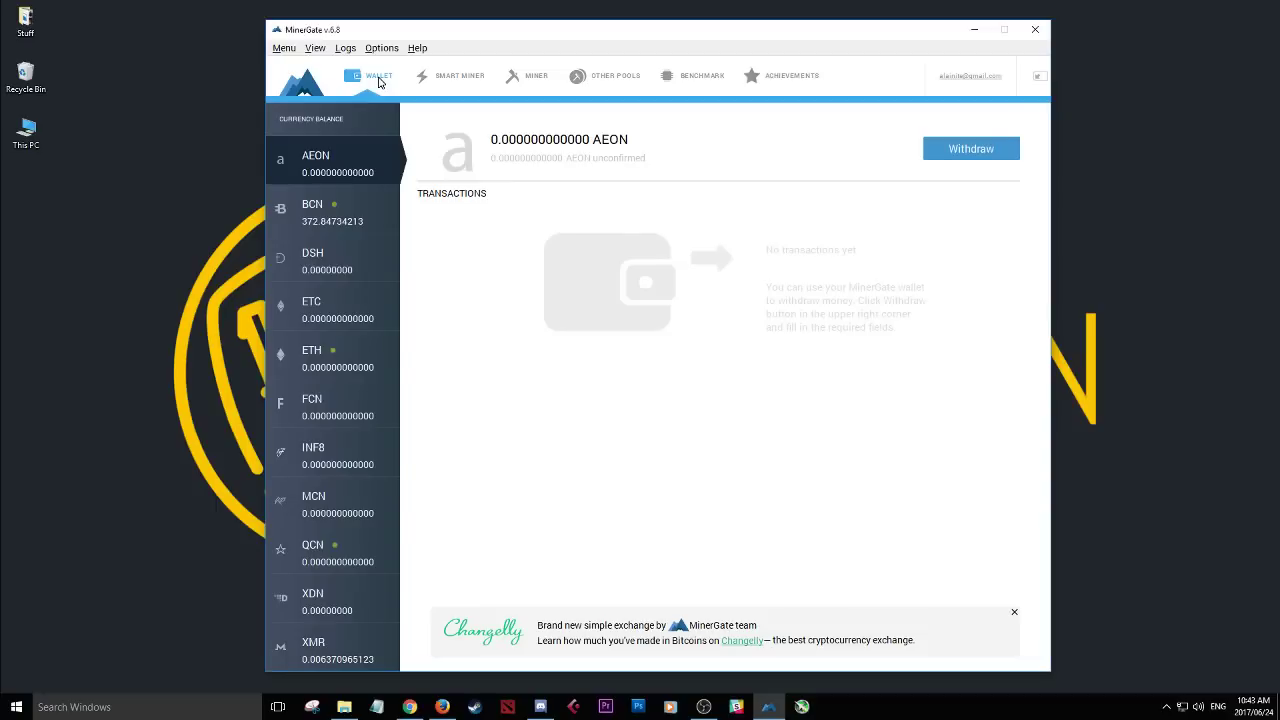
{"action": "left_click", "coordinate": [325, 215]}
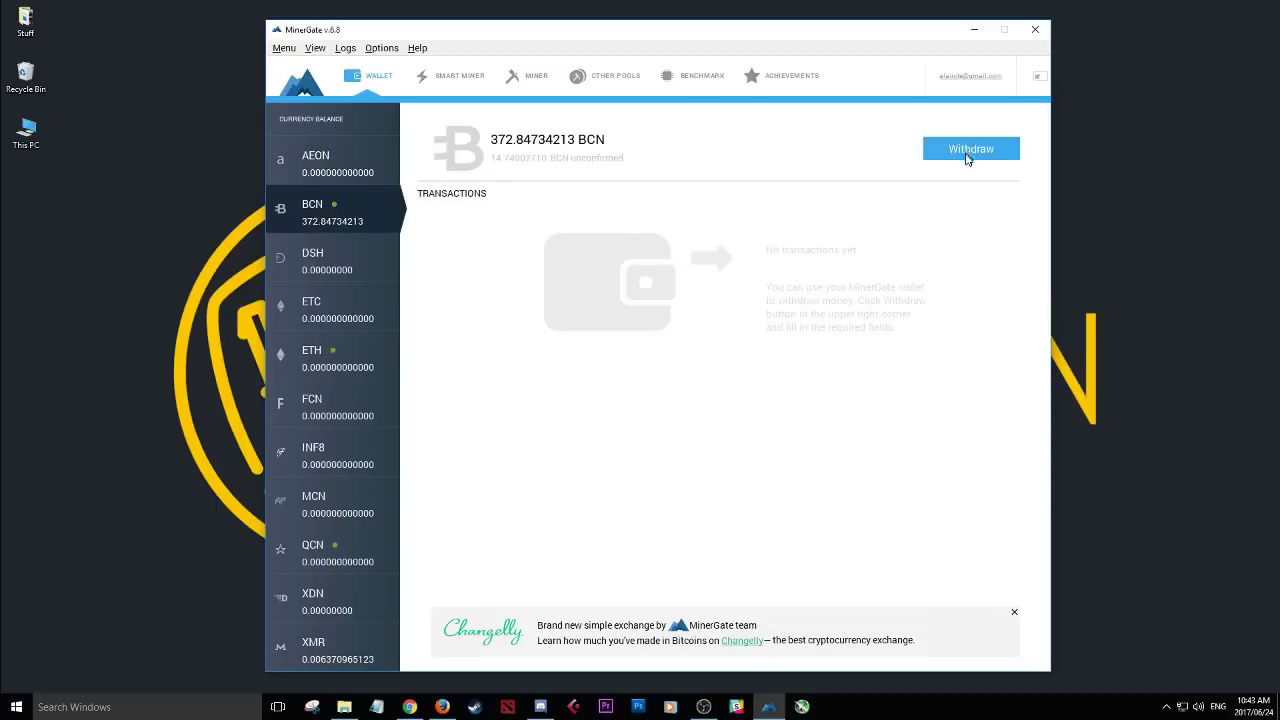
{"action": "left_click", "coordinate": [966, 150]}
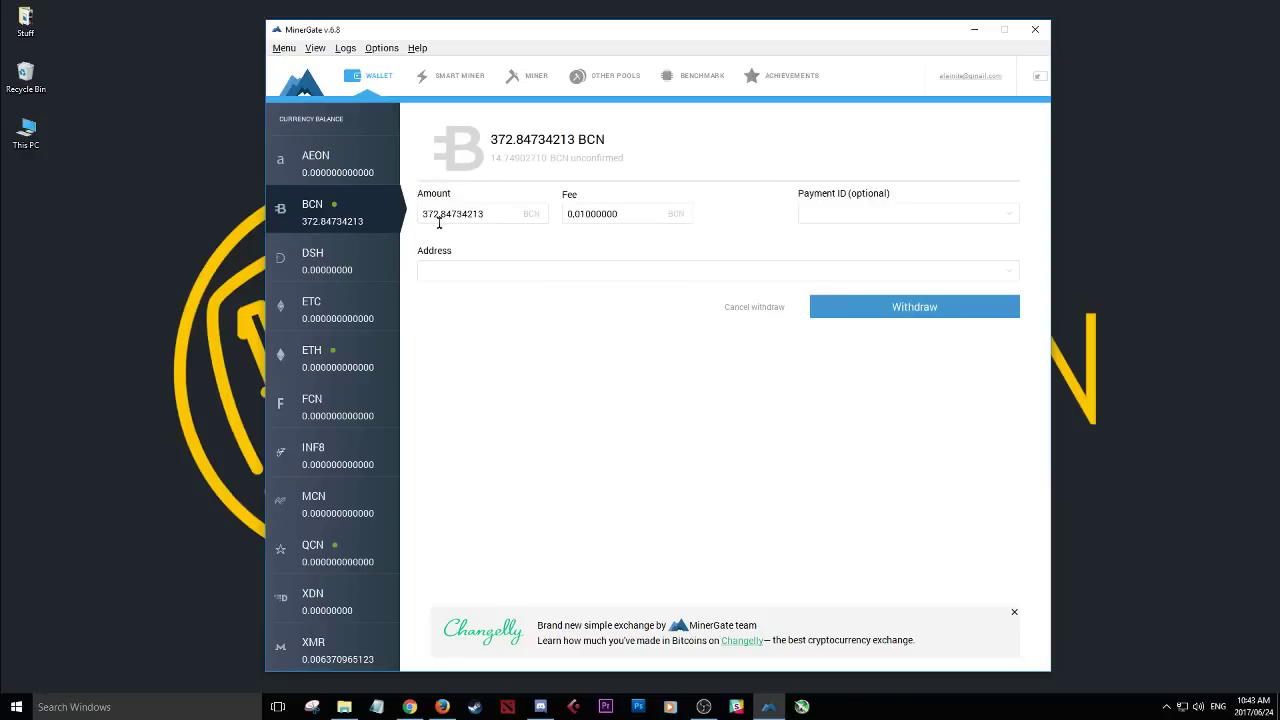
{"action": "left_click_drag", "start_coordinate": [423, 214], "coordinate": [490, 213]}
{"action": "left_click", "coordinate": [596, 212]}
{"action": "left_click_drag", "start_coordinate": [622, 215], "coordinate": [556, 218]}
{"action": "left_click", "coordinate": [890, 212]}
{"action": "left_click", "coordinate": [480, 271]}
Check the Miner, Achievements and Benchmark pages once more, and return to the wallet
{"action": "left_click", "coordinate": [529, 86]}
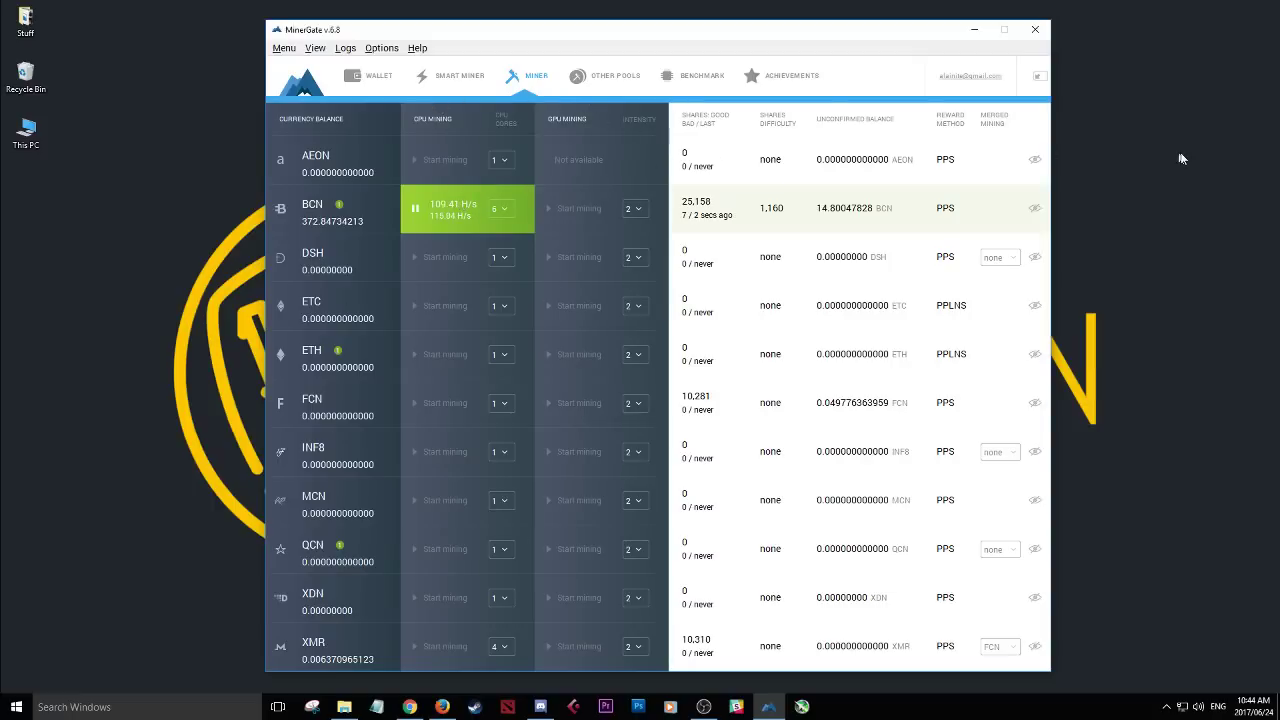
{"action": "left_click", "coordinate": [794, 80]}
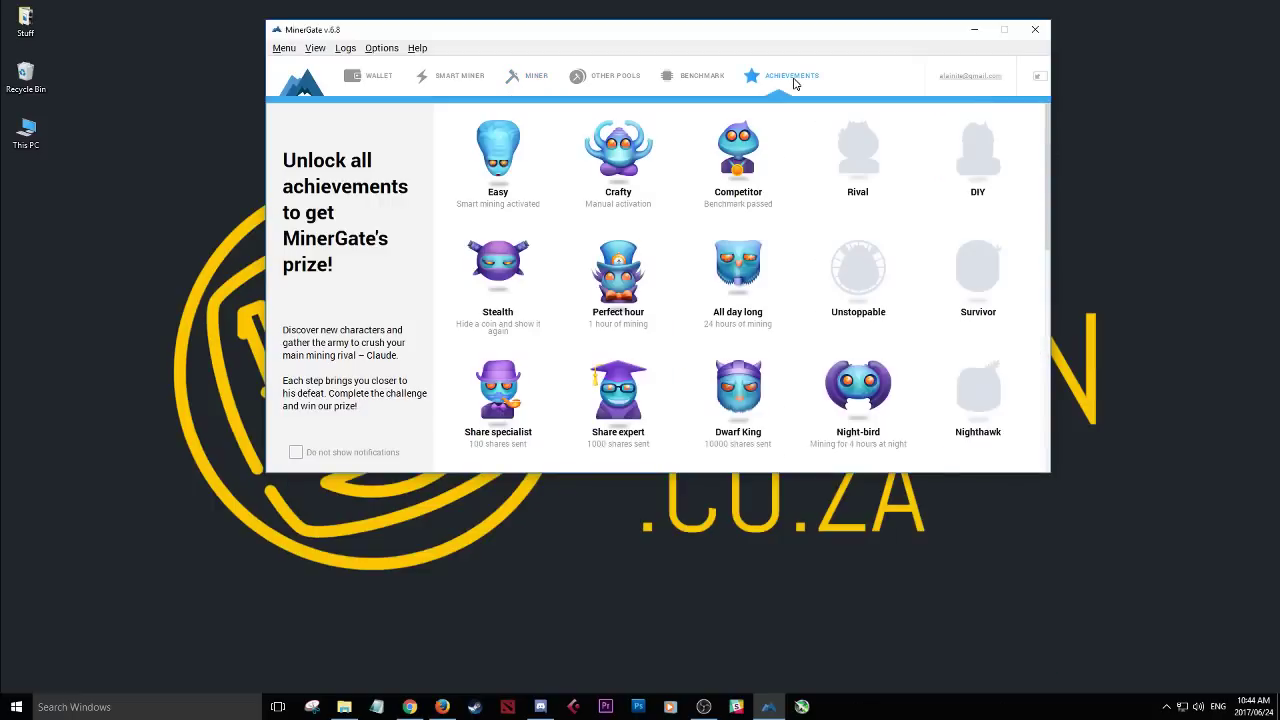
{"action": "left_click", "coordinate": [699, 82]}
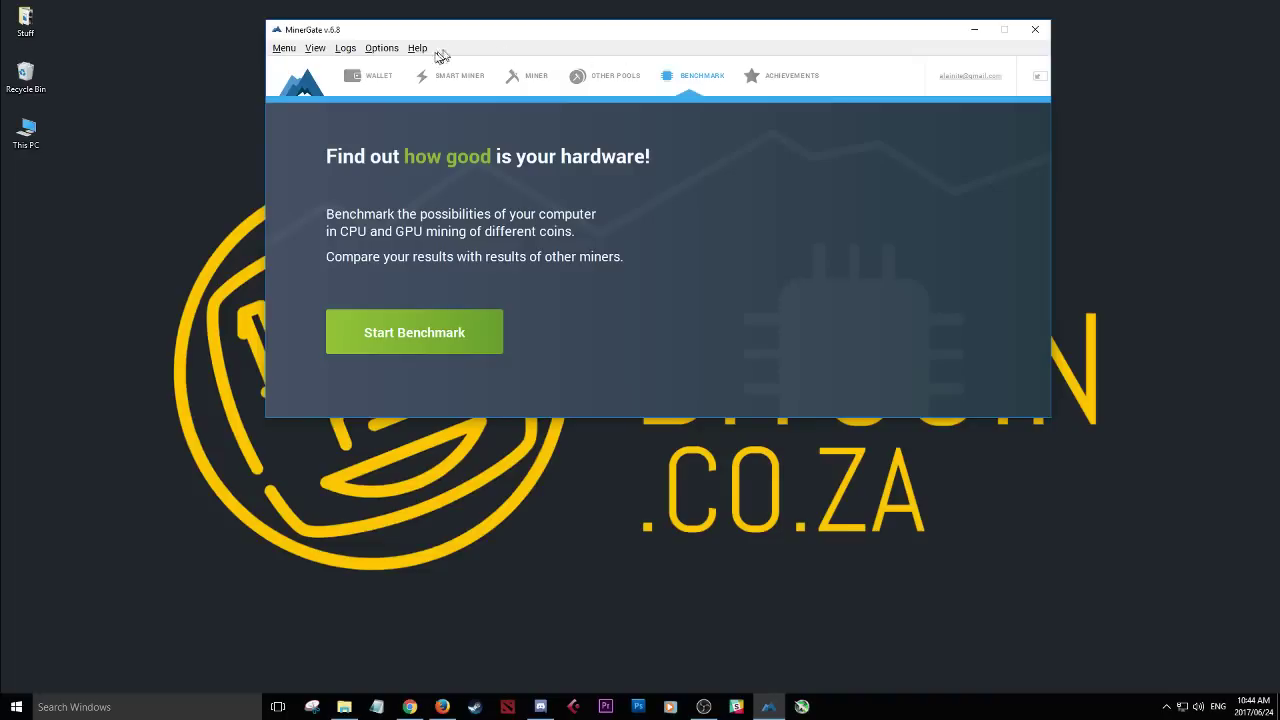
{"action": "left_click", "coordinate": [384, 80]}
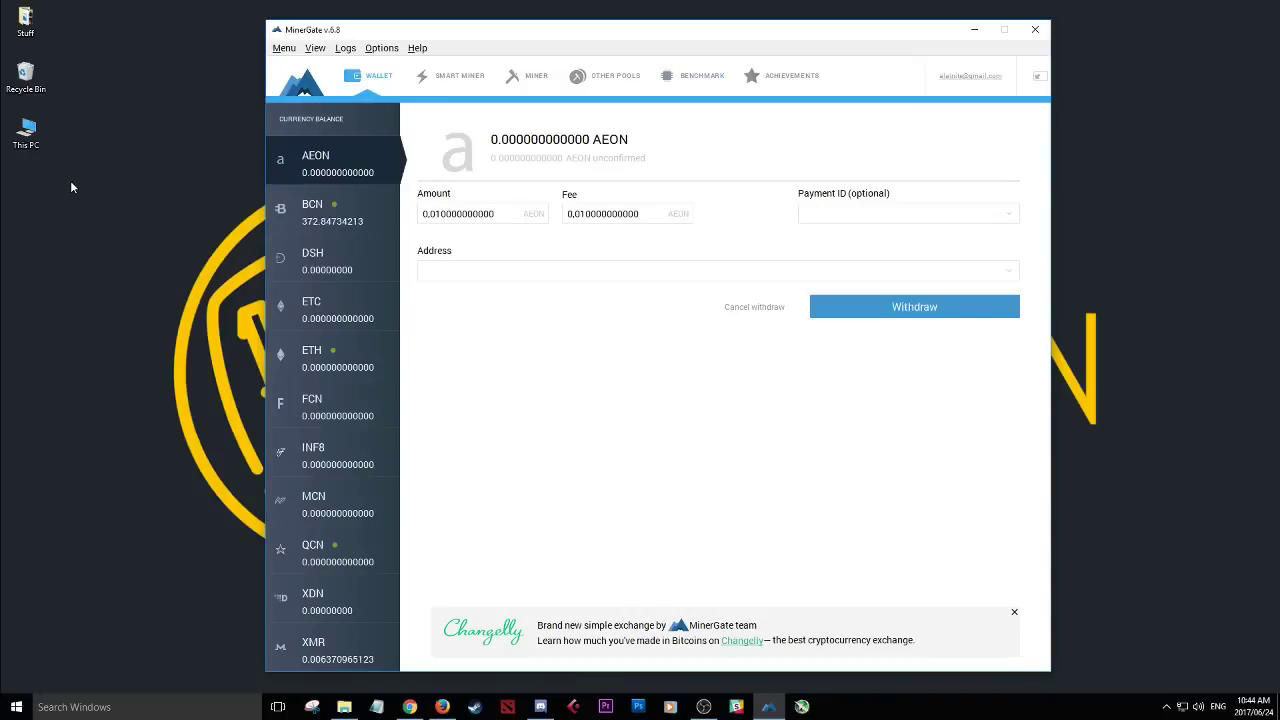
Move the MinerGate window toward the desktop's left side and minimize it
{"action": "left_click_drag", "start_coordinate": [914, 38], "coordinate": [808, 40]}
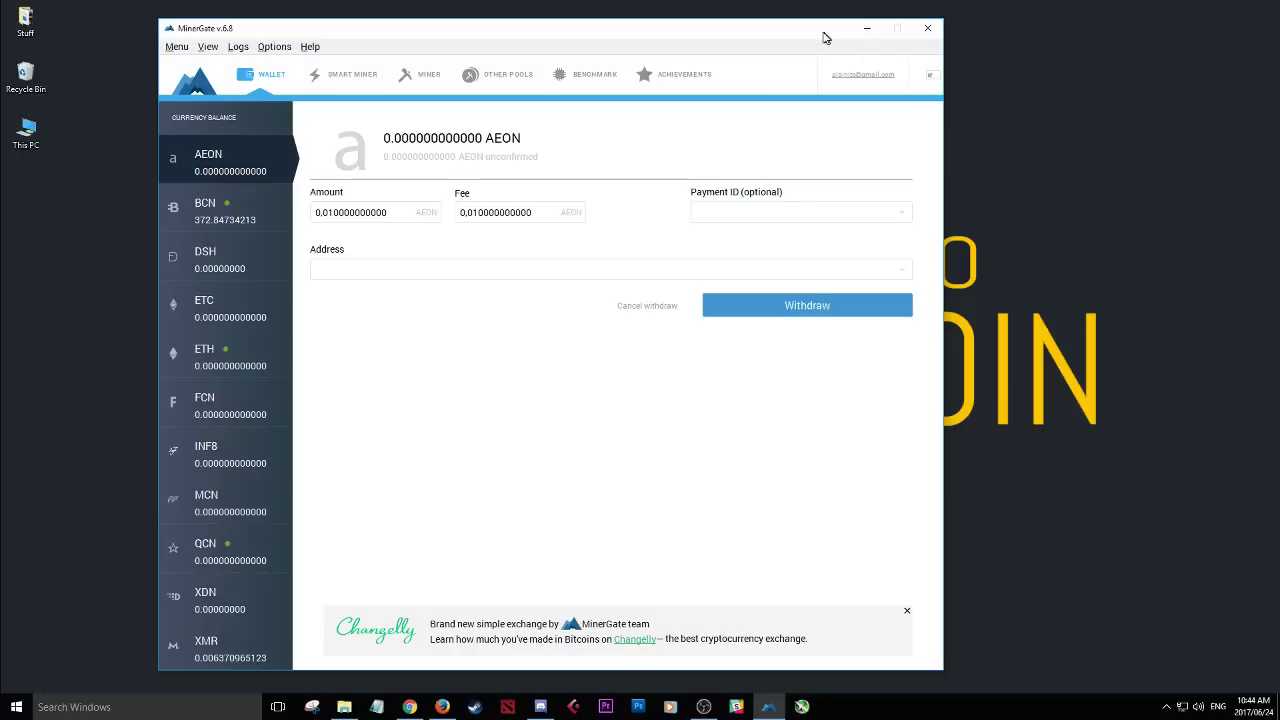
{"action": "left_click_drag", "start_coordinate": [821, 36], "coordinate": [812, 37]}
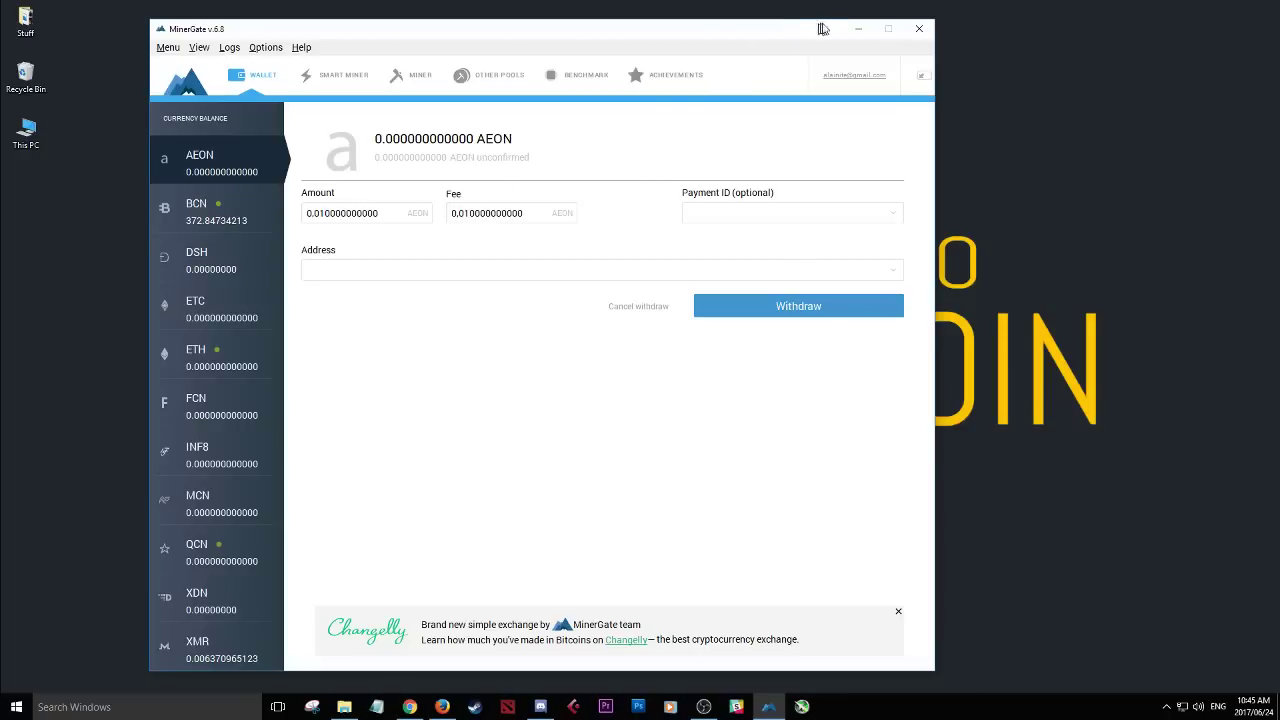
{"action": "left_click", "coordinate": [858, 28]}
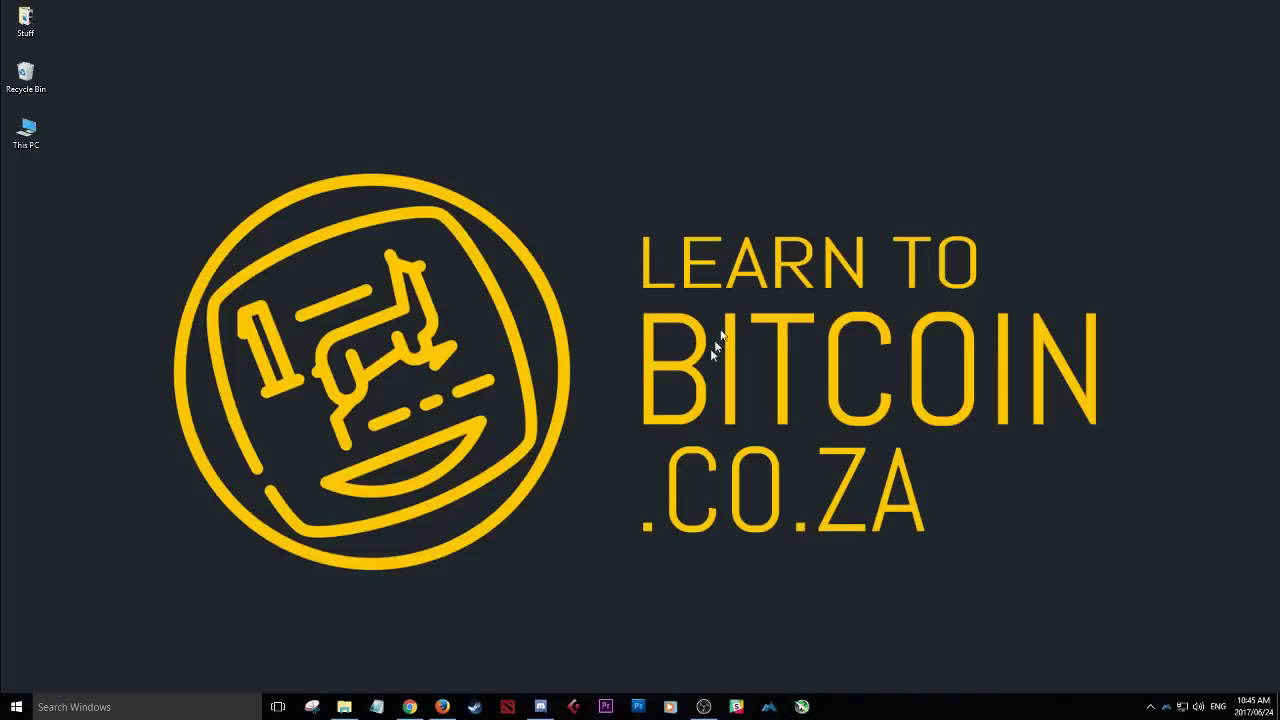